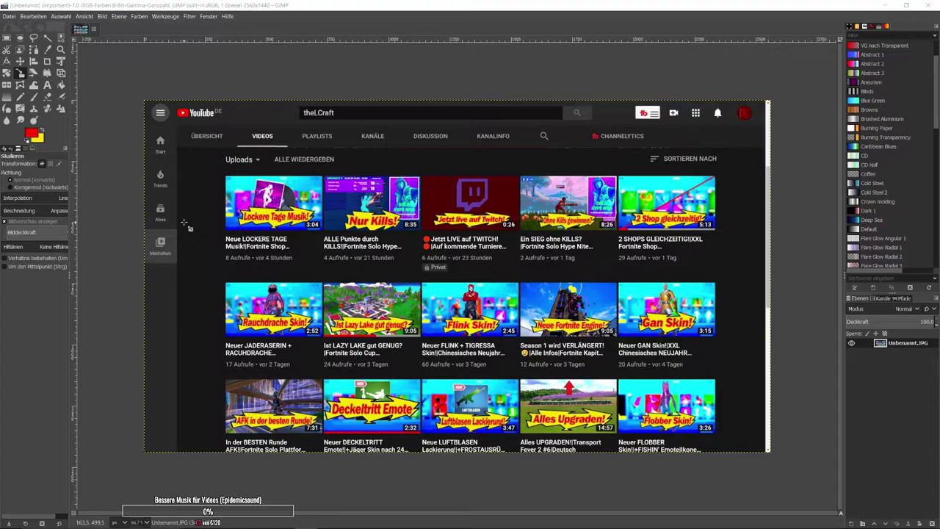
Step: Look through the Ansicht menu, then switch to the Crop tool for the screenshot
click(85, 17)
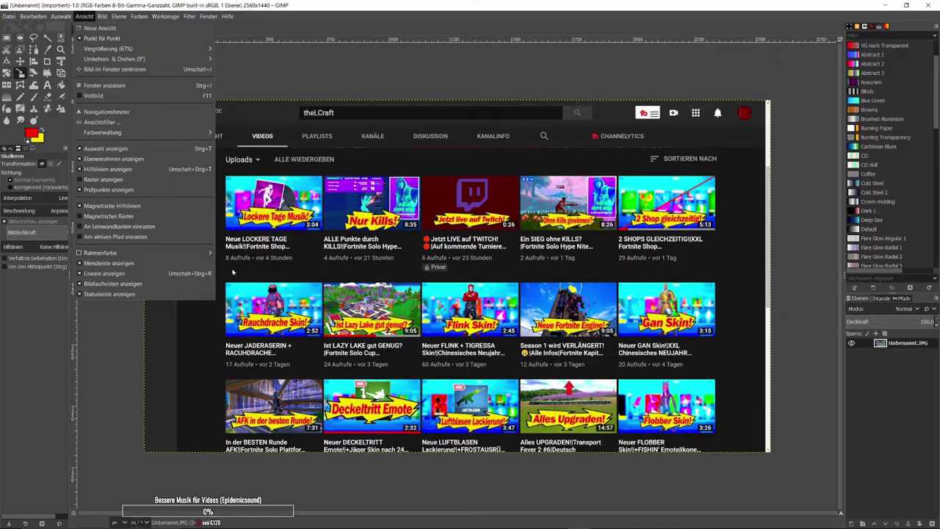
click(264, 65)
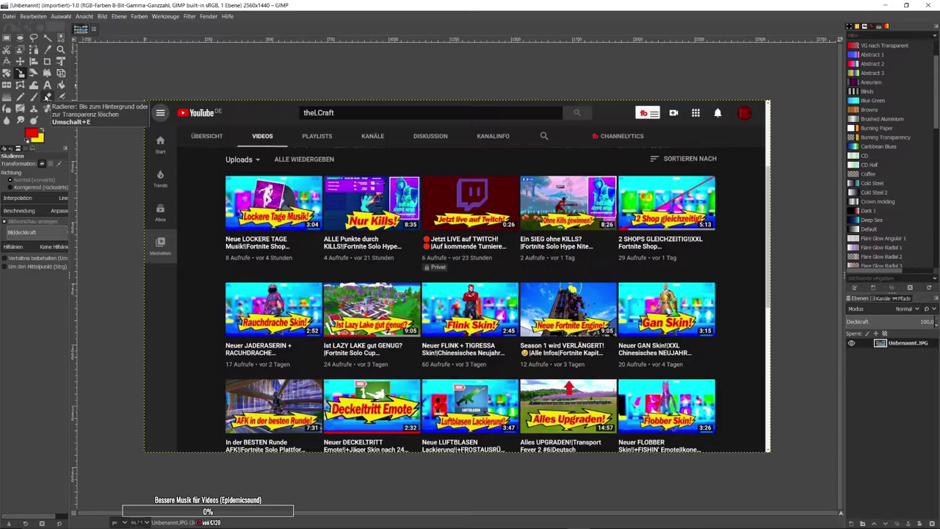
click(47, 61)
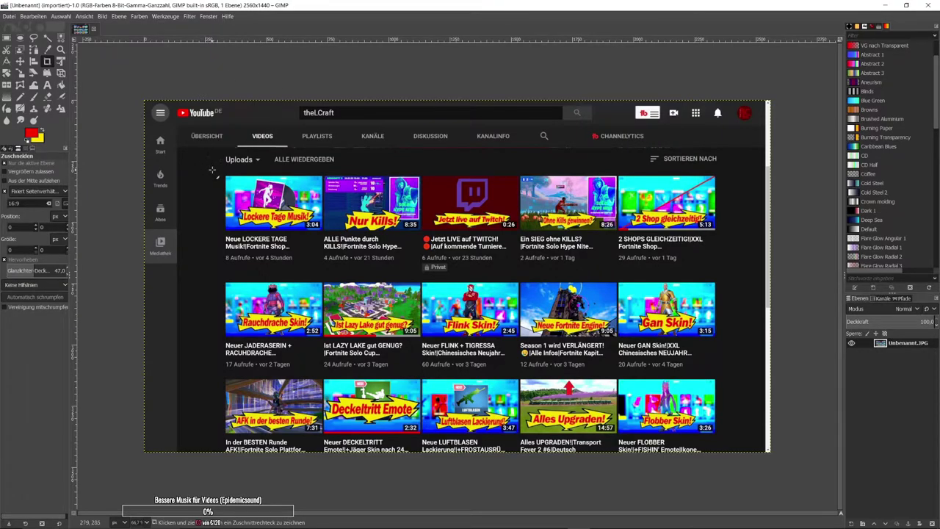
Step: Crop the channel screenshot to the grid of video thumbnails
drag(215, 169, 775, 393)
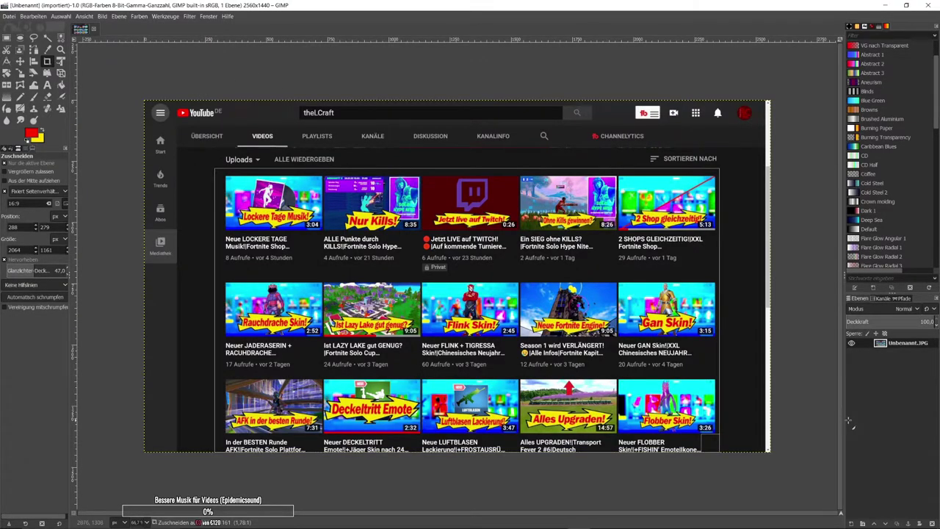
drag(414, 340, 420, 340)
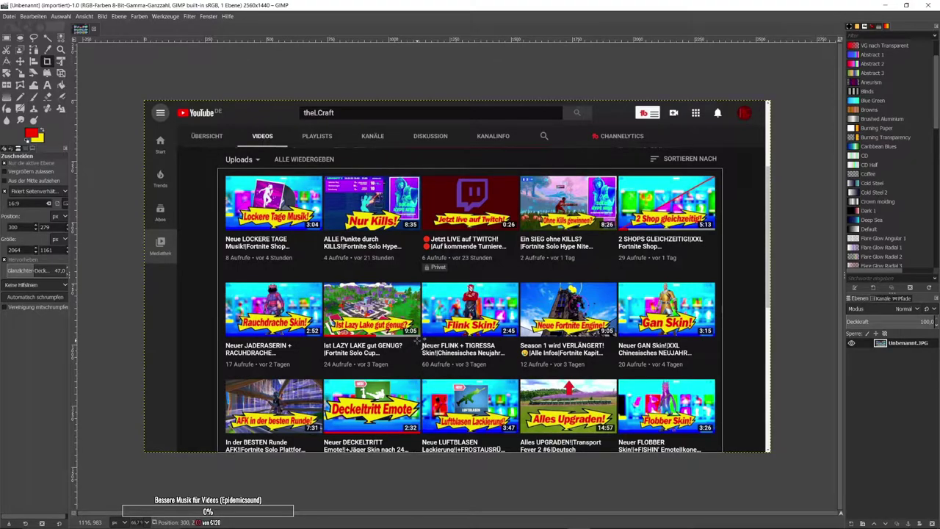
key(Return)
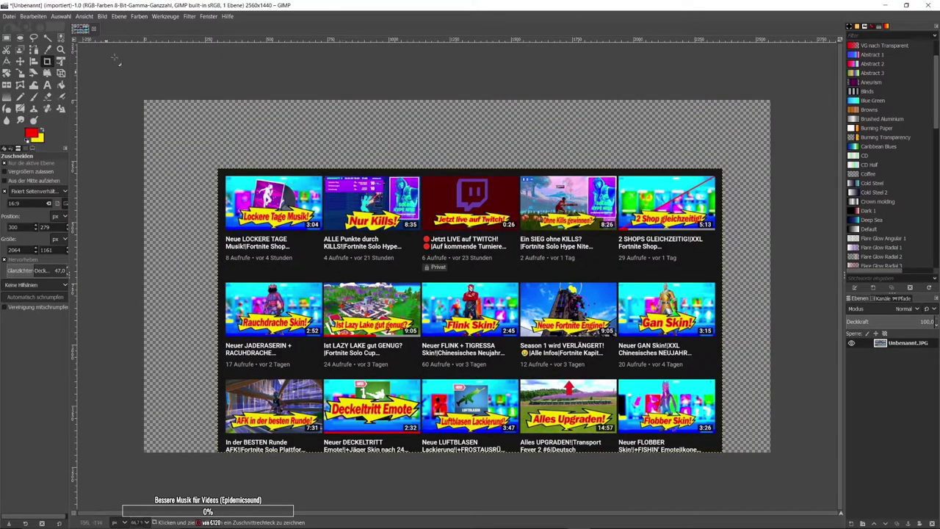
Step: Scale the cropped screenshot layer to 2560×1440 with linked ratio and align it to the canvas
click(25, 73)
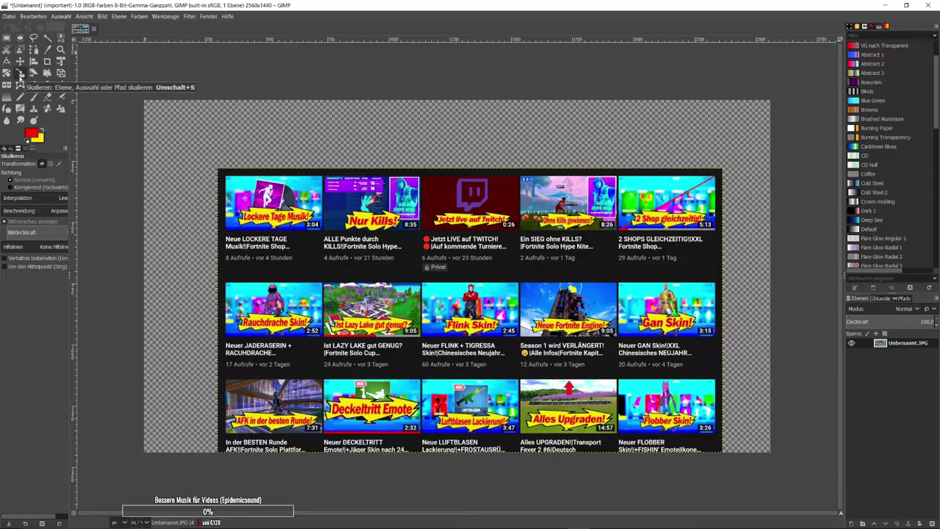
click(492, 325)
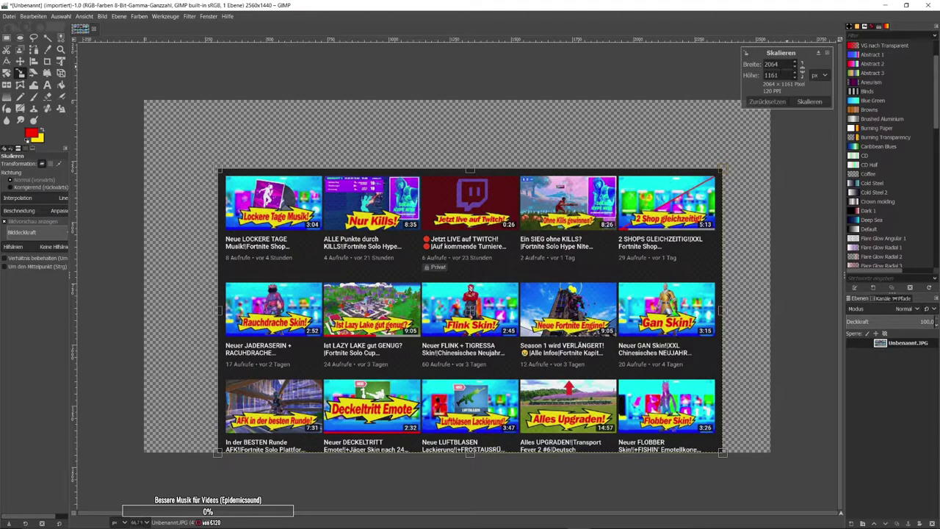
double_click(771, 64)
click(803, 71)
drag(780, 64, 766, 64)
text(2560)
key(Return)
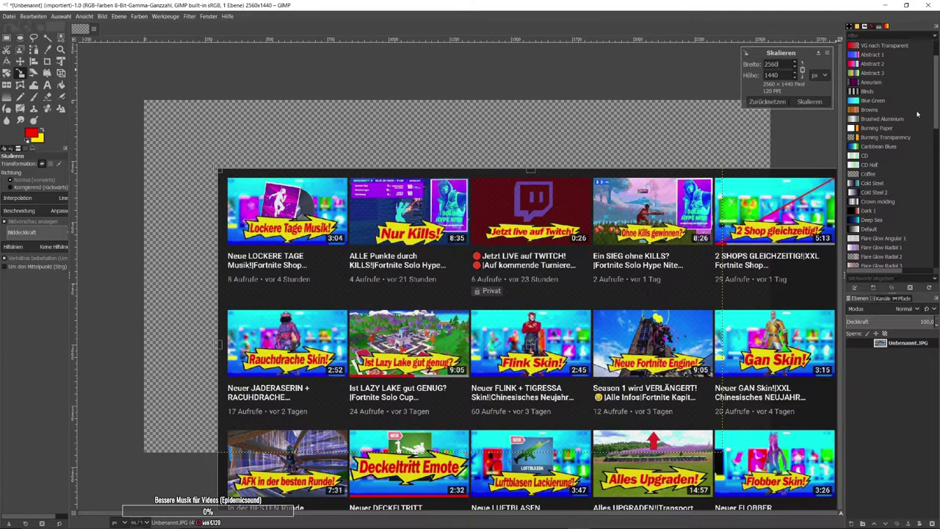
click(799, 102)
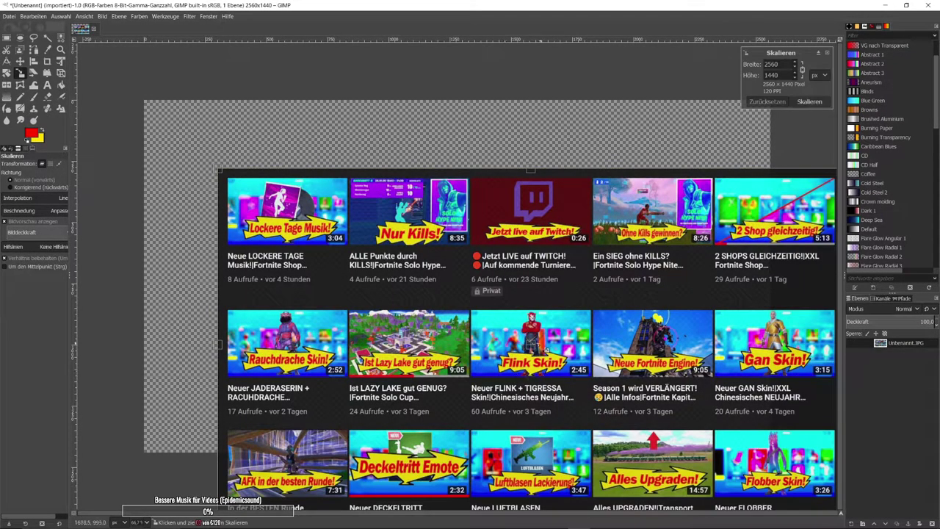
drag(538, 344, 458, 276)
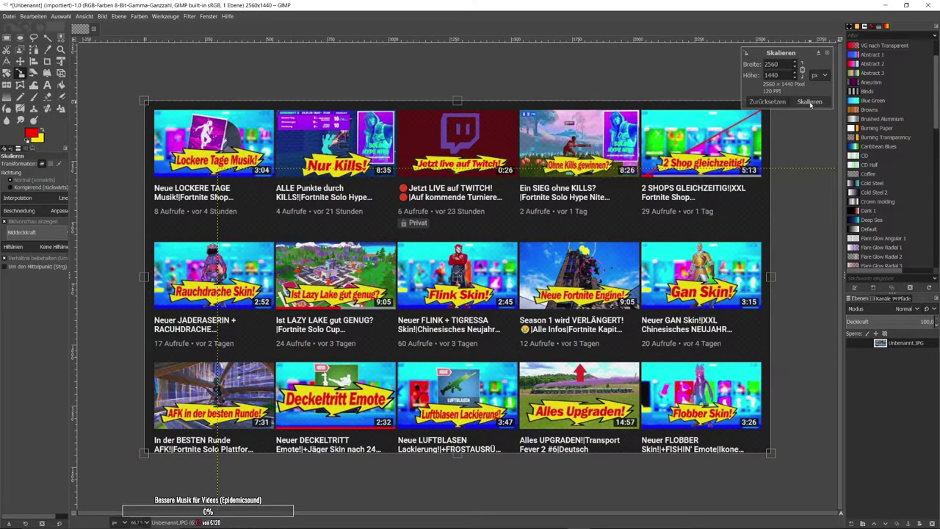
click(810, 102)
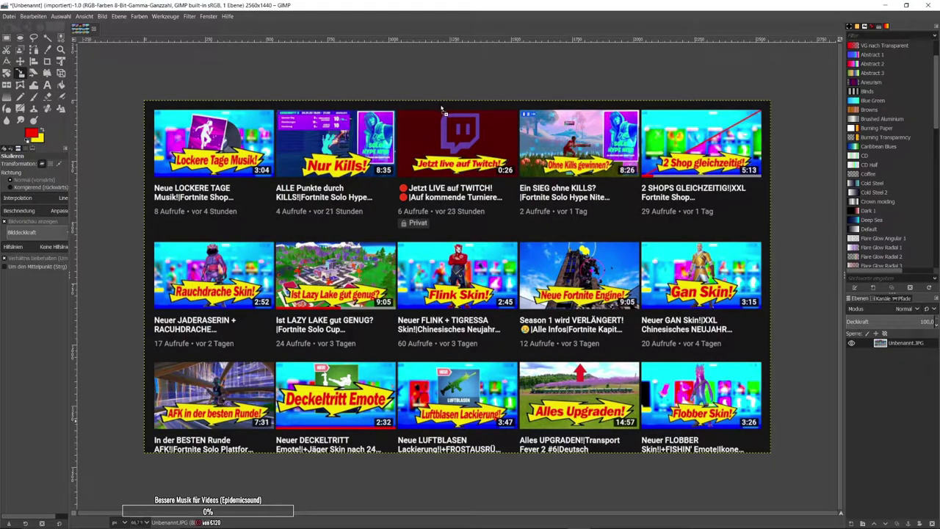
Step: Drop Text-Box.png onto the canvas and enlarge it across the screenshot's lower half
drag(442, 109, 423, 154)
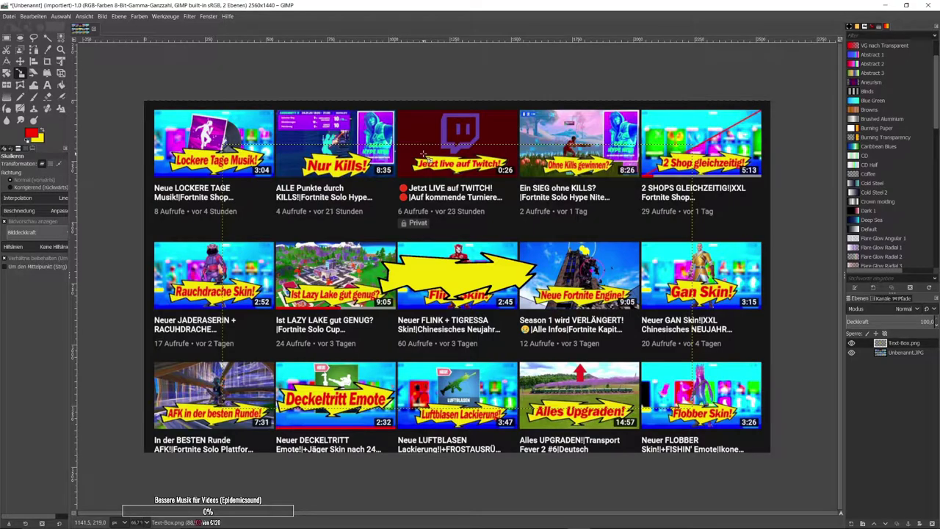
mouse_move(457, 278)
mouse_down()
mouse_move(409, 237)
mouse_move(393, 248)
mouse_move(323, 202)
mouse_move(461, 359)
mouse_up()
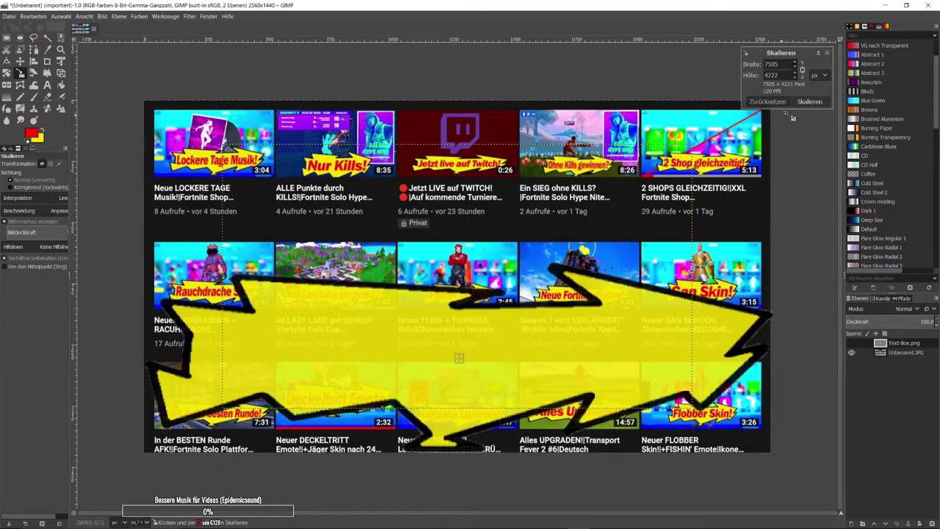
click(810, 101)
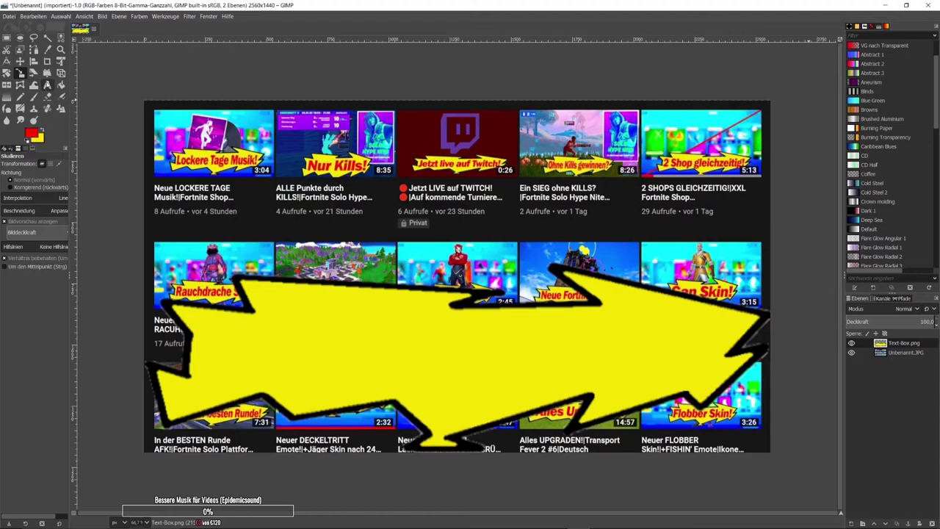
click(47, 85)
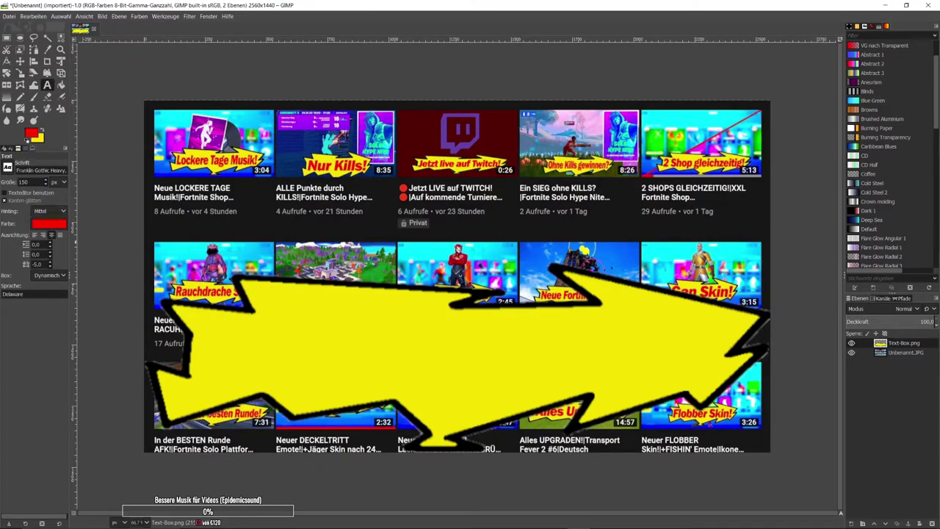
Step: Detach and rearrange the Text tool options panel to reveal its colour settings
drag(16, 170, 18, 173)
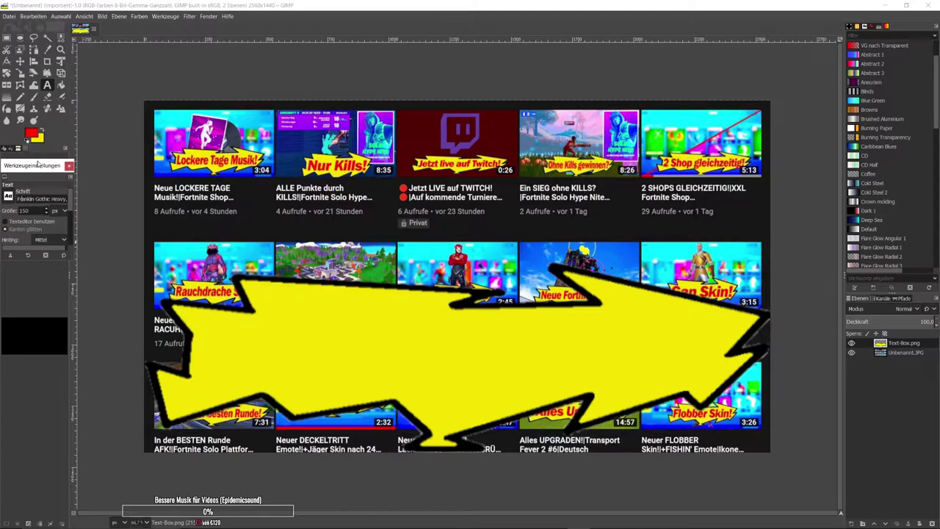
mouse_move(44, 137)
mouse_down()
mouse_move(30, 163)
mouse_move(40, 179)
mouse_up()
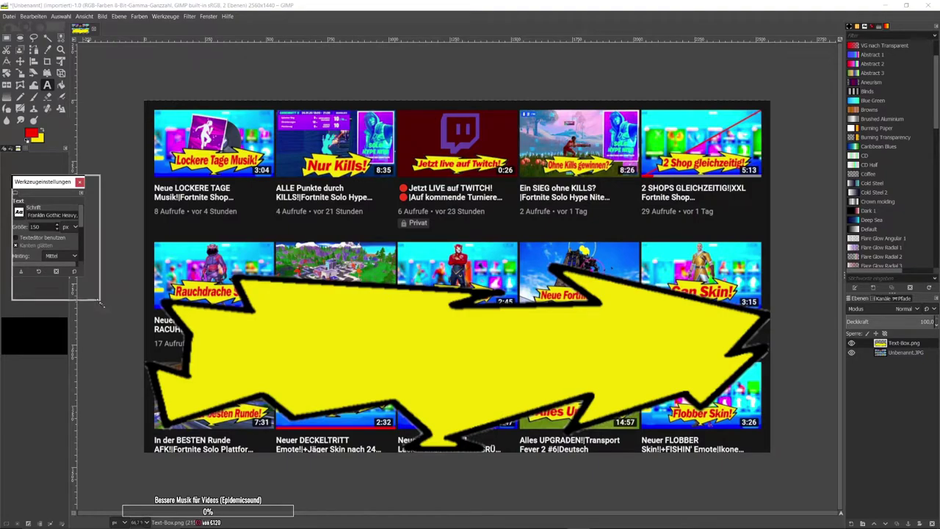
drag(83, 275, 174, 375)
drag(44, 181, 55, 16)
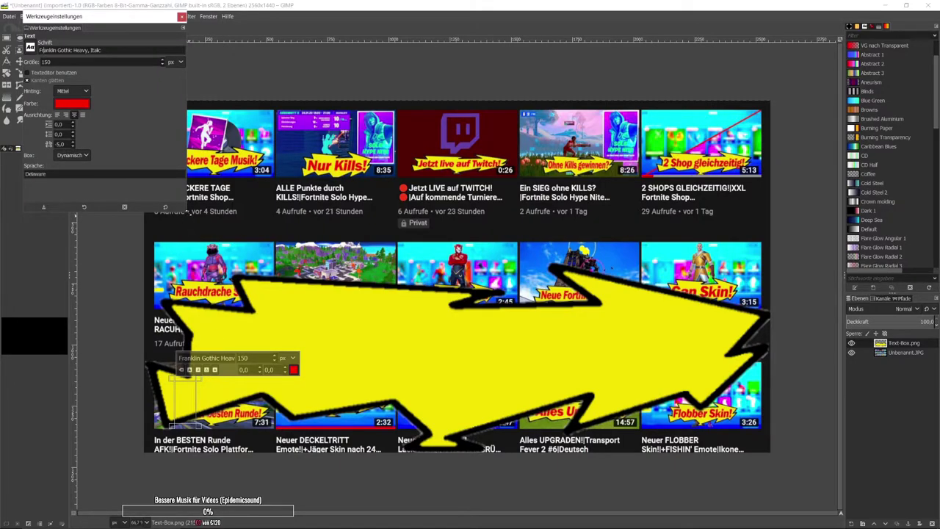
drag(188, 214, 253, 265)
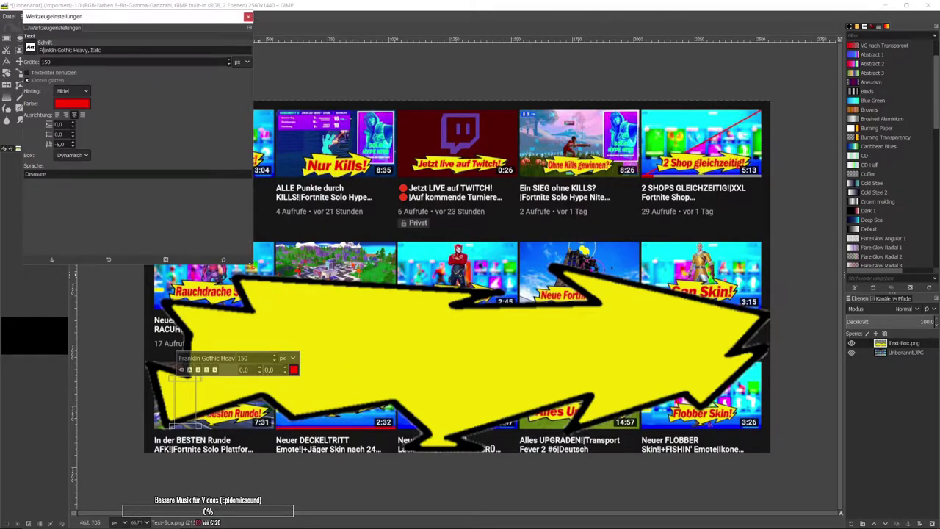
Step: Type 'Thumbnails erstellen!' on the yellow banner in red Franklin Gothic Heavy
click(247, 17)
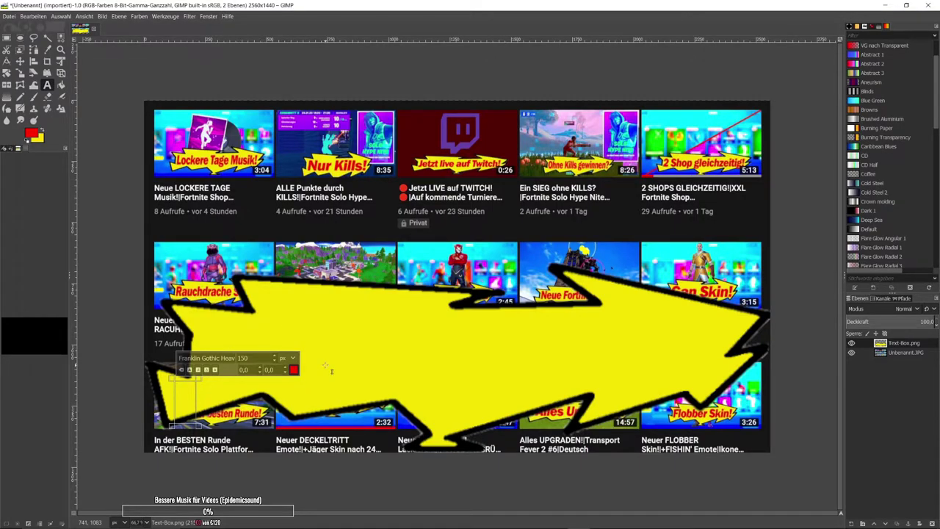
click(200, 312)
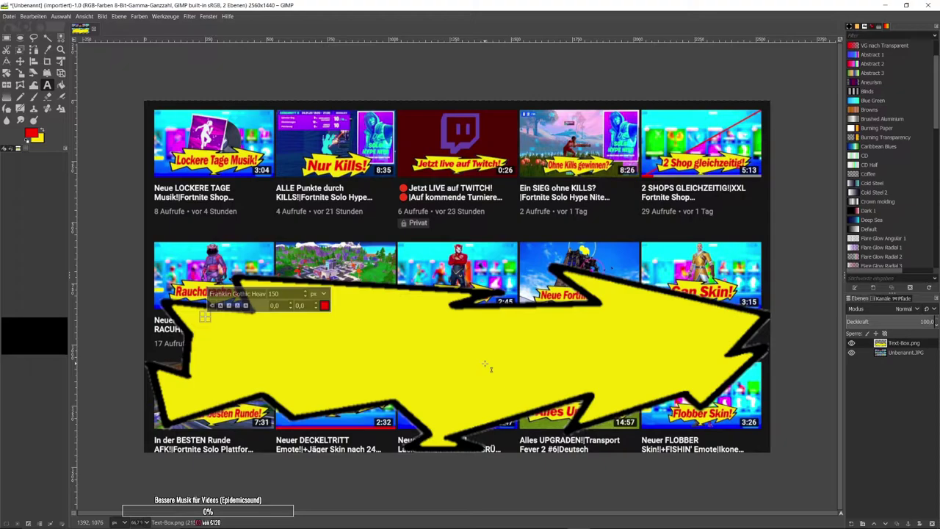
text(Thumbn)
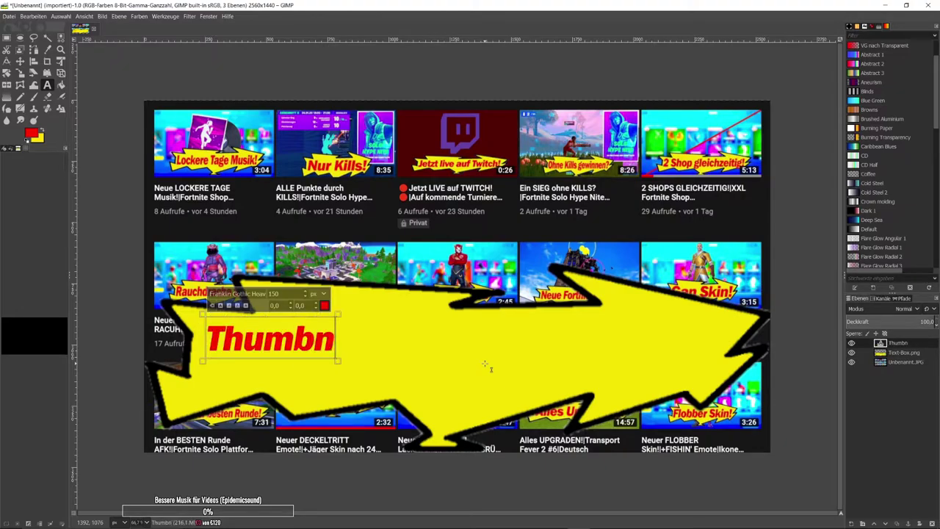
text(ails)
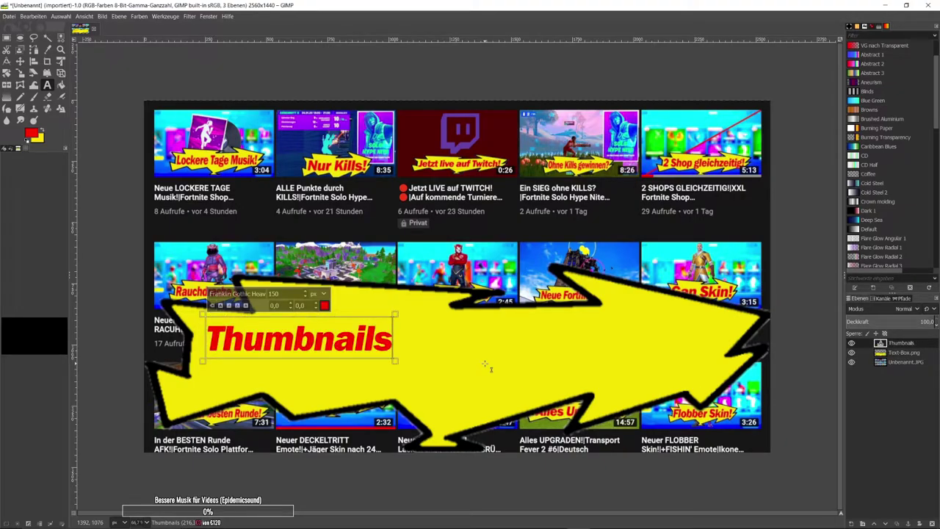
text( erstelle)
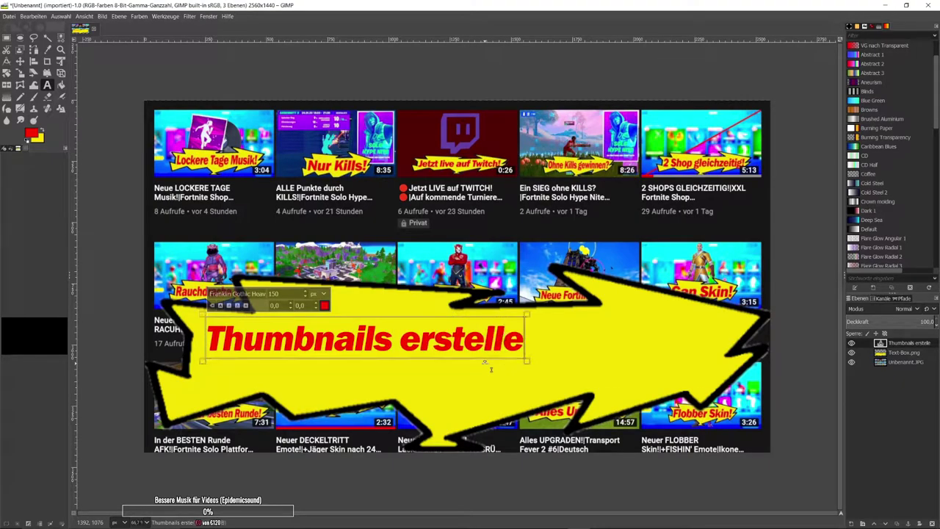
text(n)
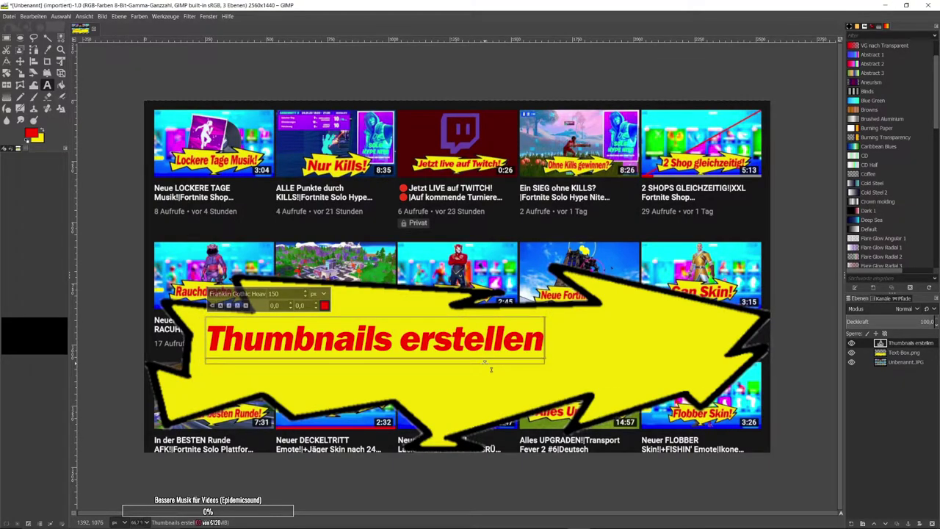
text(!)
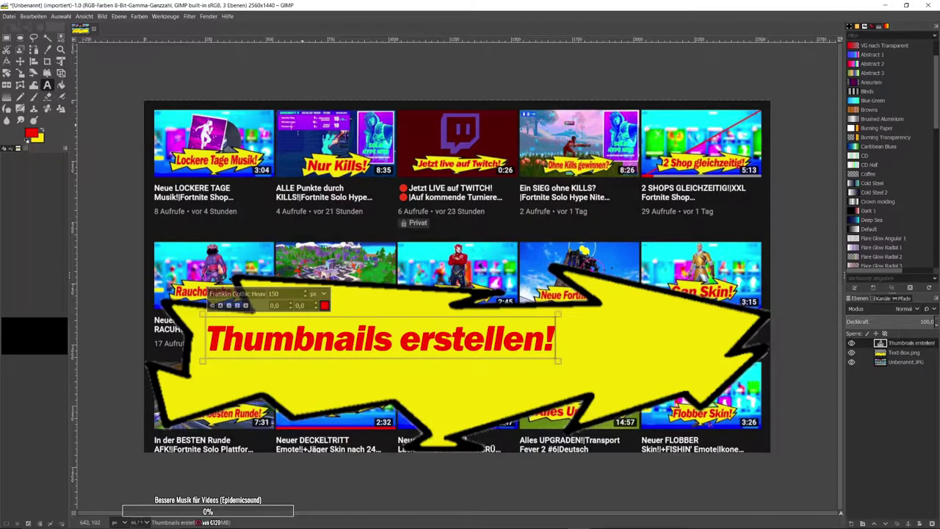
Step: Scale the red 'Thumbnails erstellen!' text up and move it to span the yellow banner
key(m)
click(309, 351)
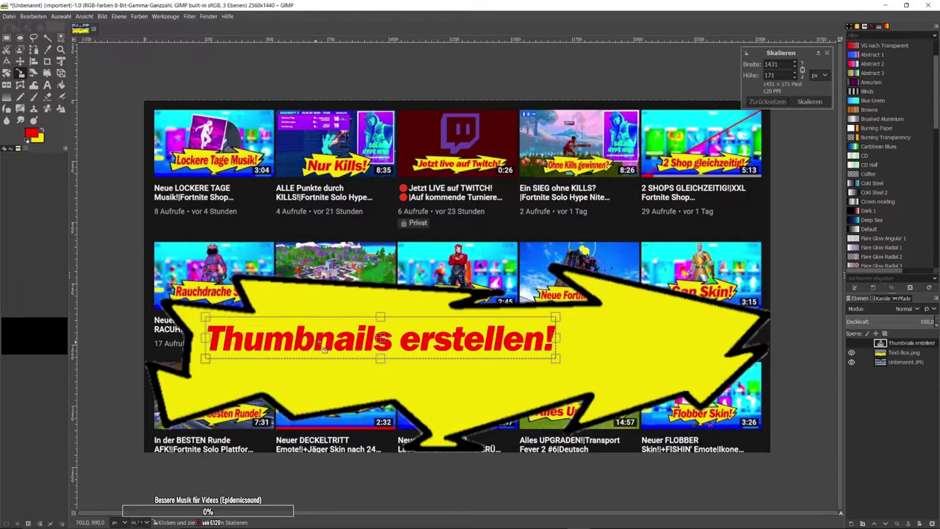
drag(486, 361, 652, 468)
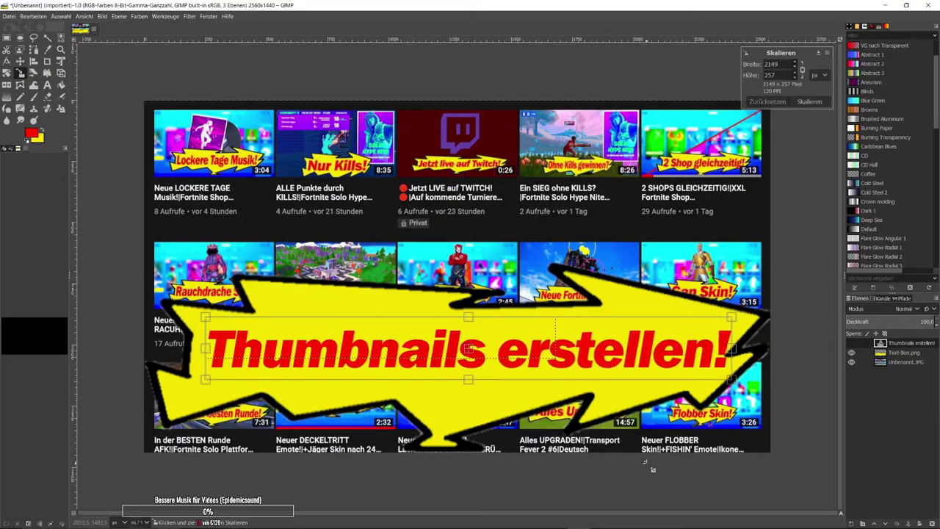
drag(655, 390, 837, 447)
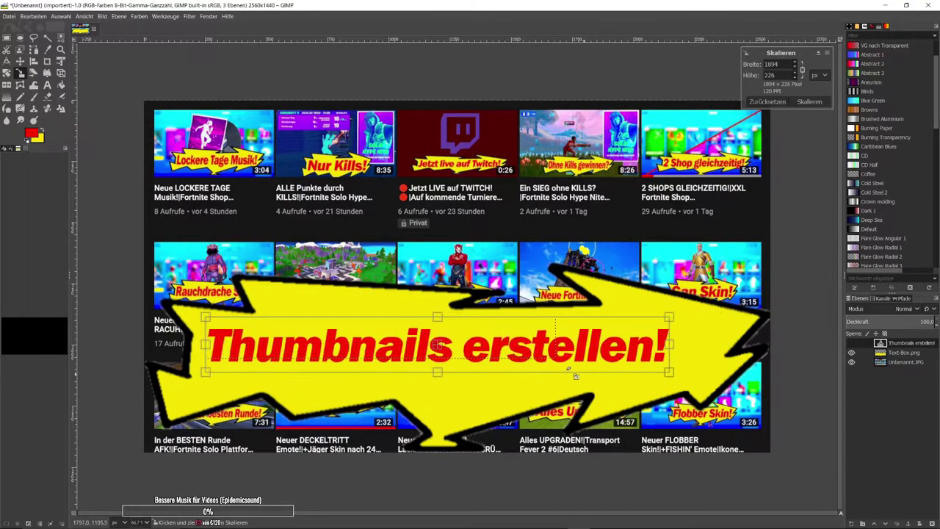
drag(578, 360, 539, 369)
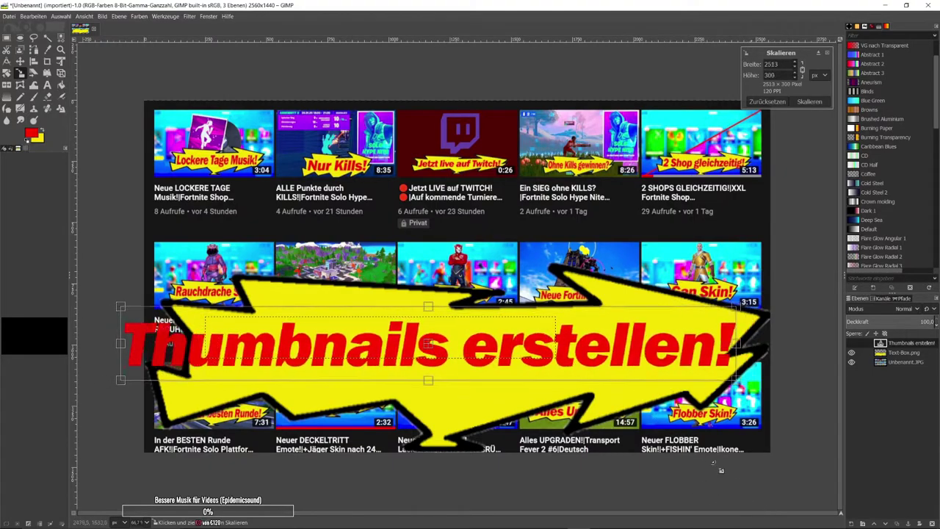
drag(604, 362, 461, 249)
drag(575, 361, 641, 368)
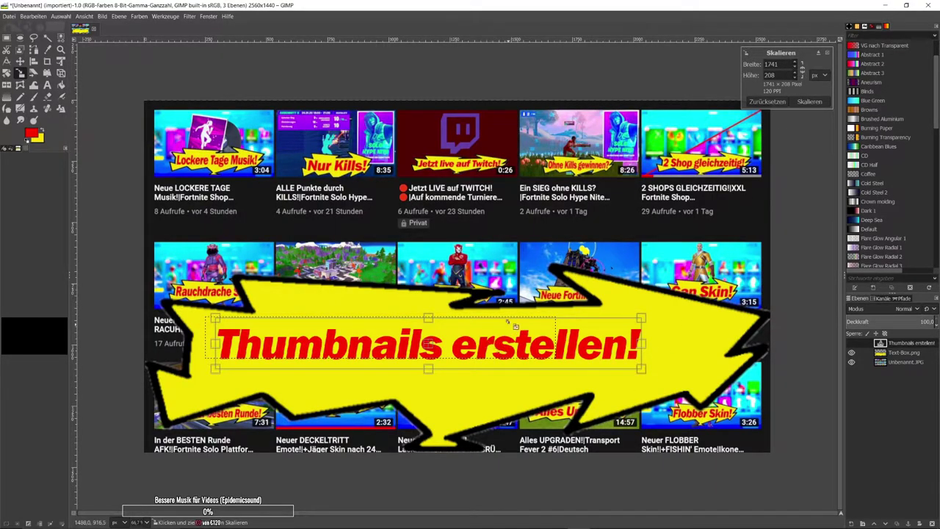
mouse_move(515, 326)
mouse_down()
mouse_move(733, 331)
mouse_move(704, 348)
mouse_up()
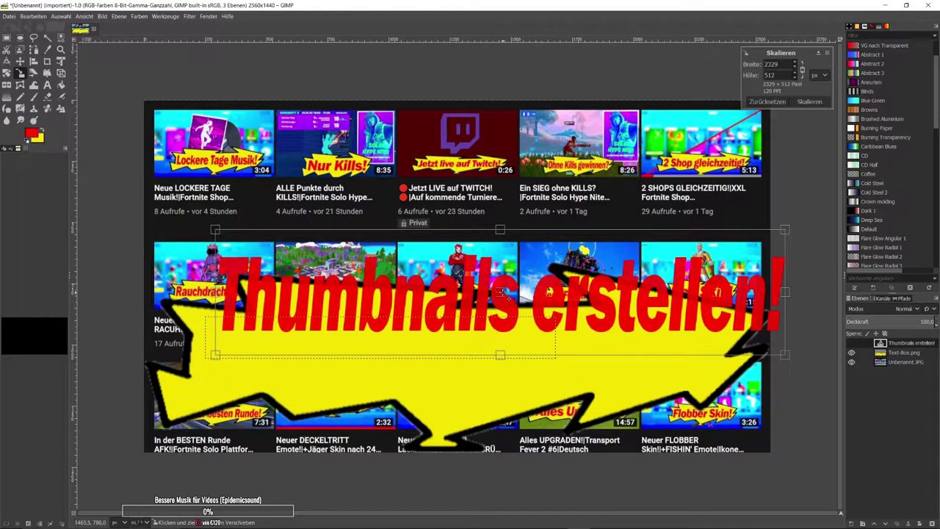
mouse_move(502, 292)
mouse_down()
mouse_move(489, 350)
mouse_move(601, 407)
mouse_up()
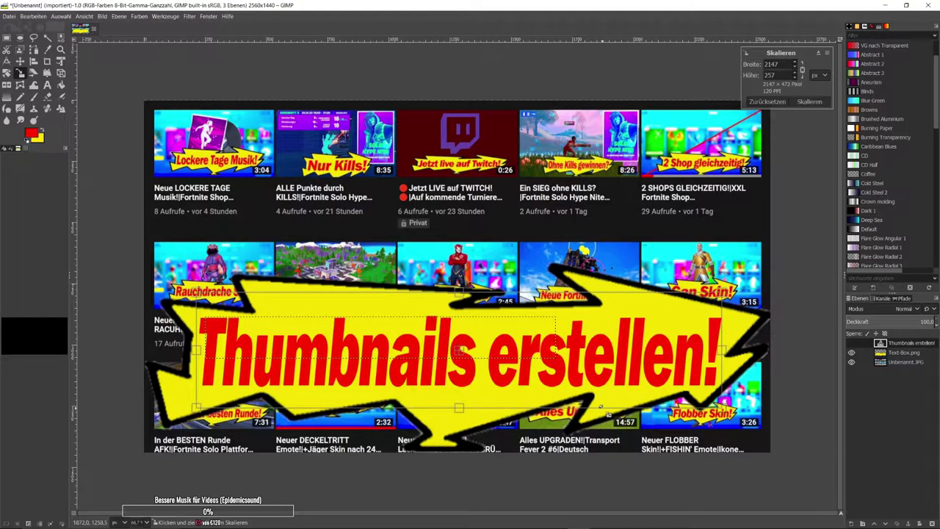
drag(251, 403, 256, 399)
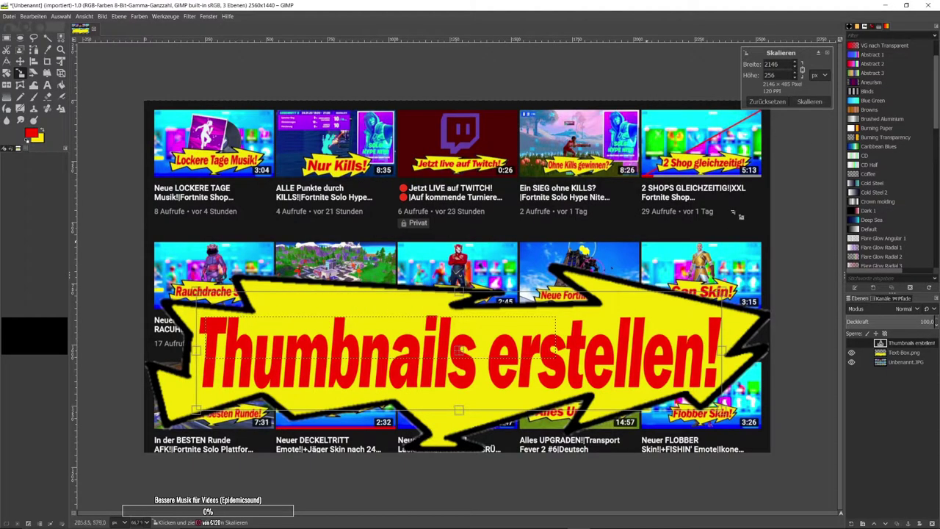
click(809, 101)
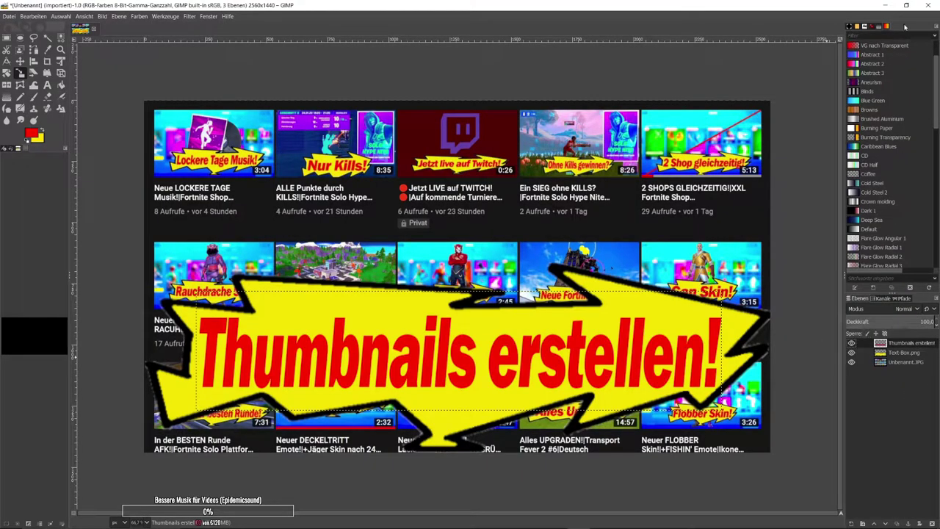
Step: Merge the heading down into Text-Box.png and shrink the banner to about 6003×3377
right_click(920, 346)
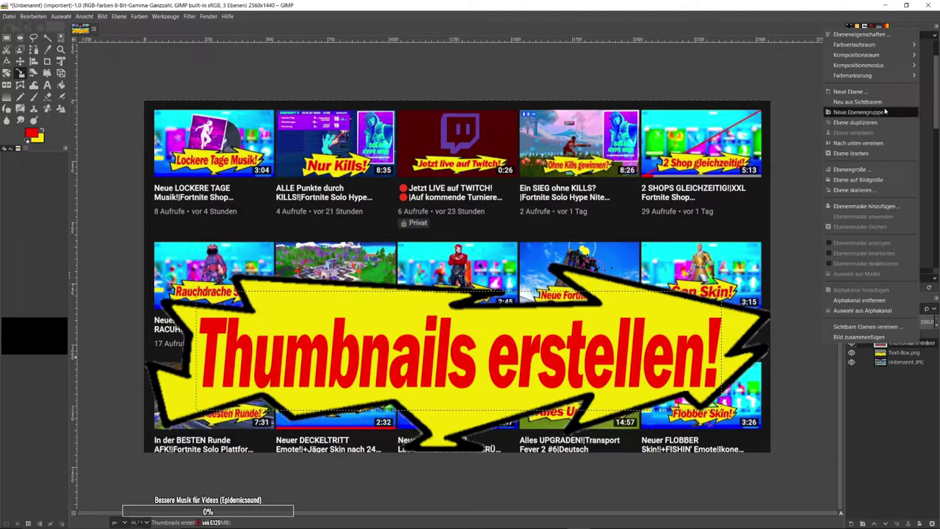
click(874, 142)
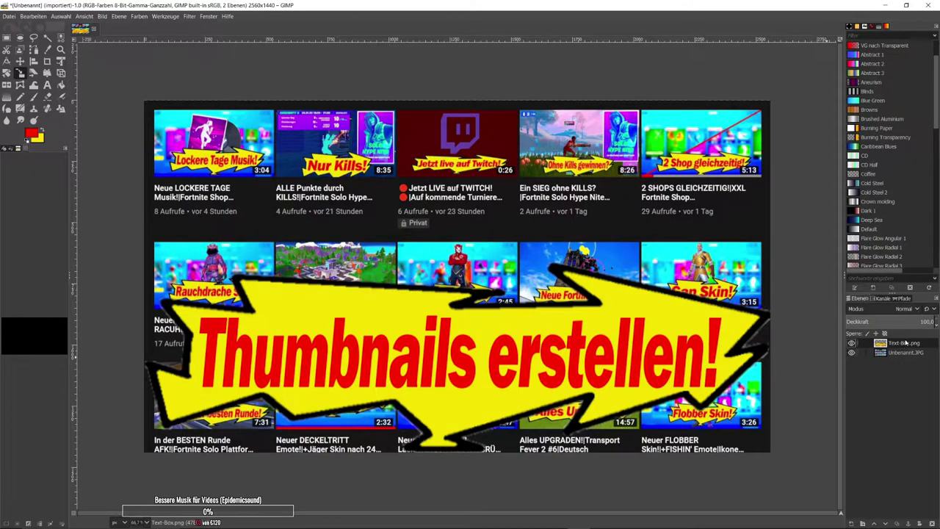
click(475, 345)
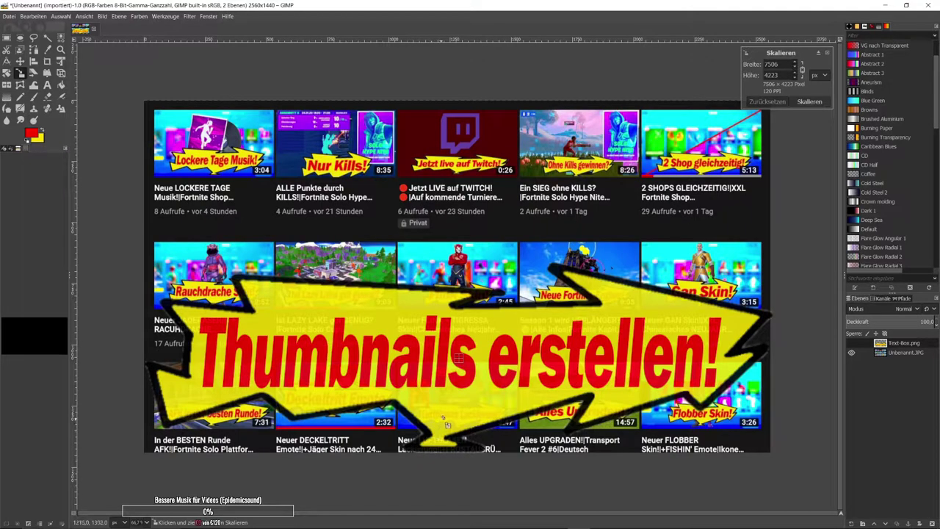
drag(471, 387, 330, 68)
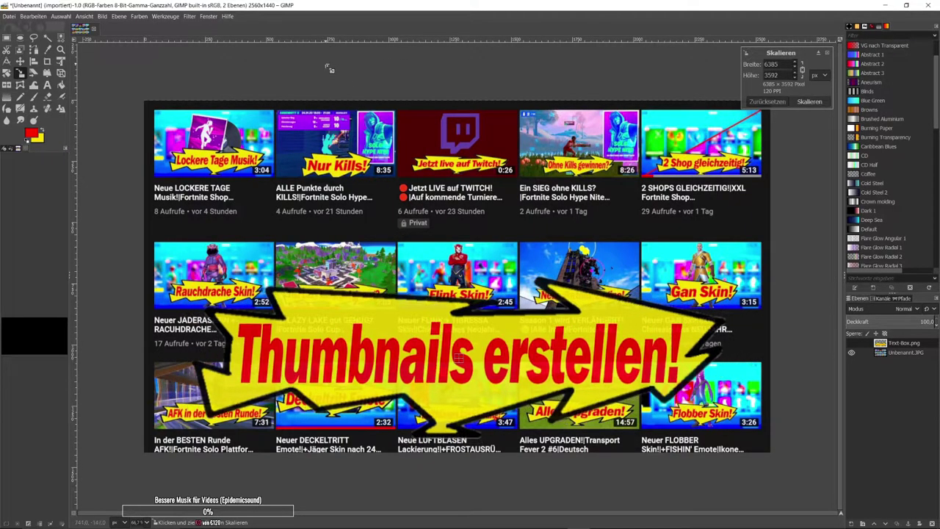
drag(435, 372, 432, 354)
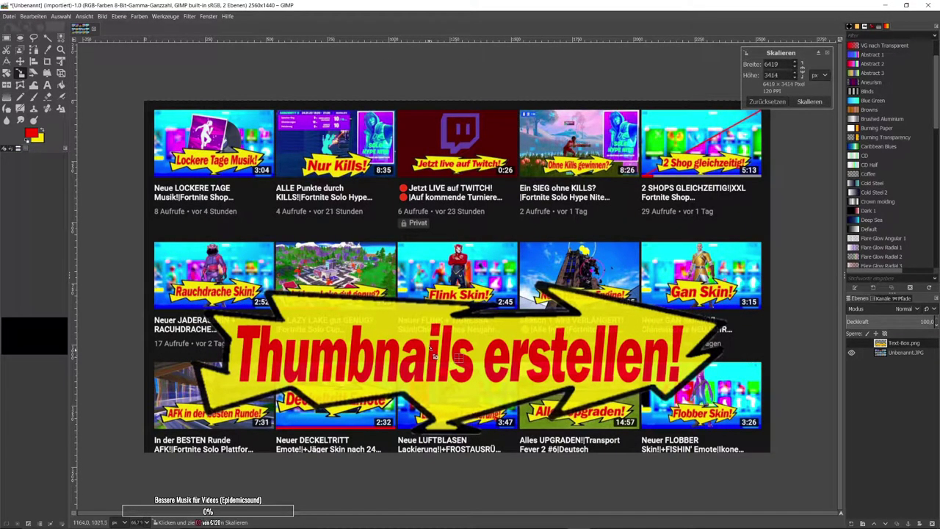
drag(247, 347, 456, 368)
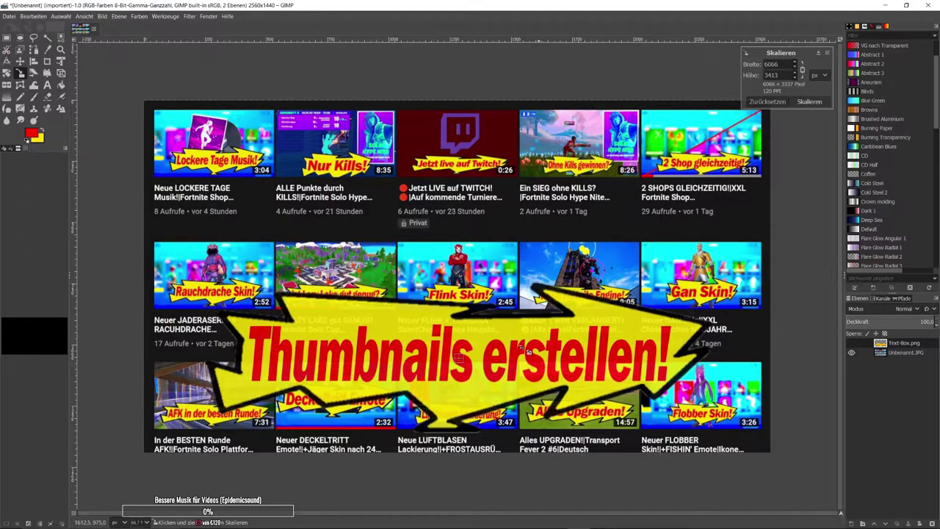
drag(570, 329, 525, 350)
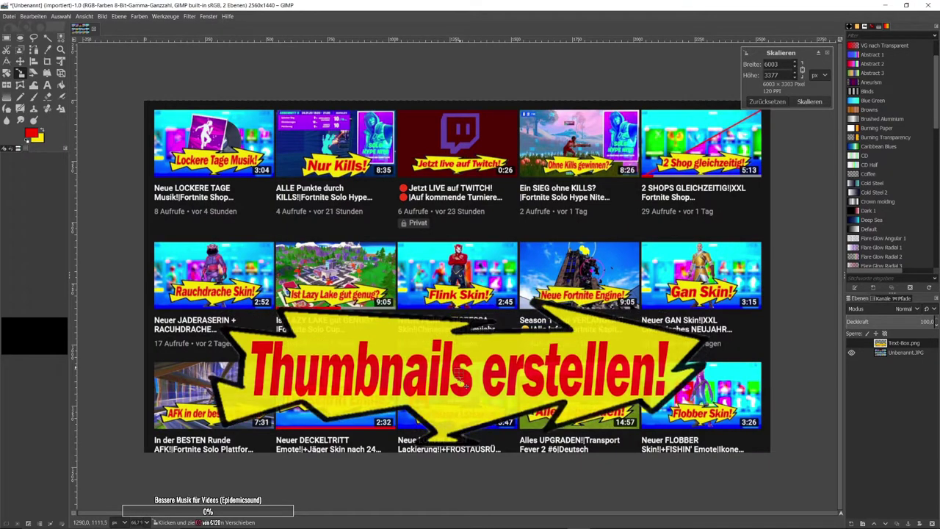
click(810, 101)
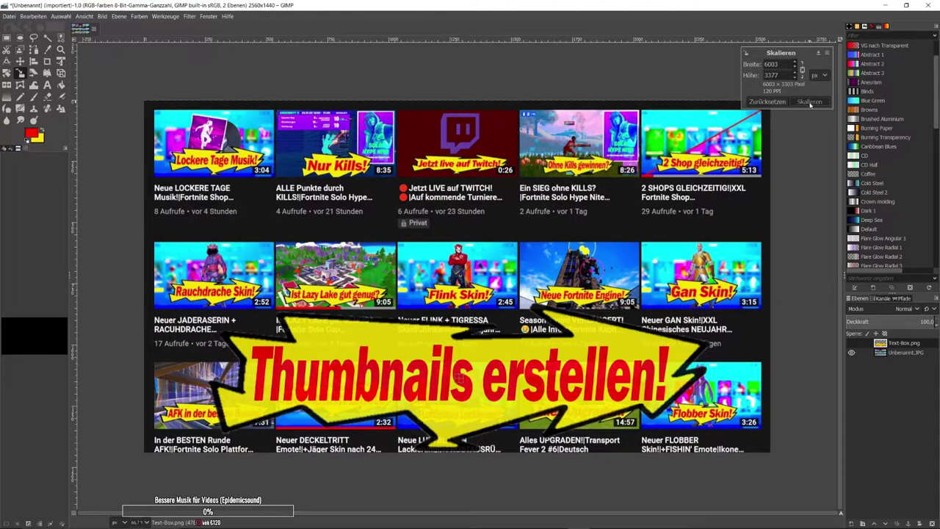
Step: Make the Unbenannt.JPG screenshot layer active and pick the rectangle select tool
key(Page_Down)
key(r)
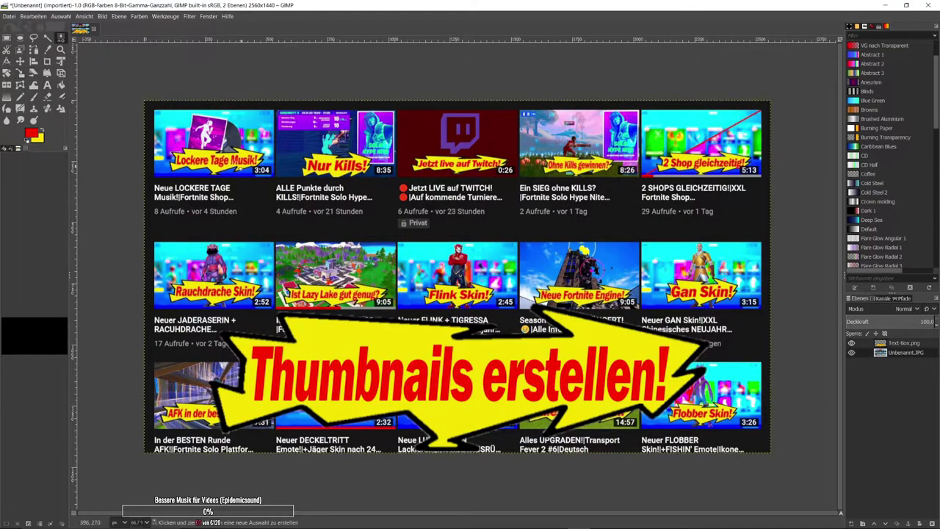
click(11, 40)
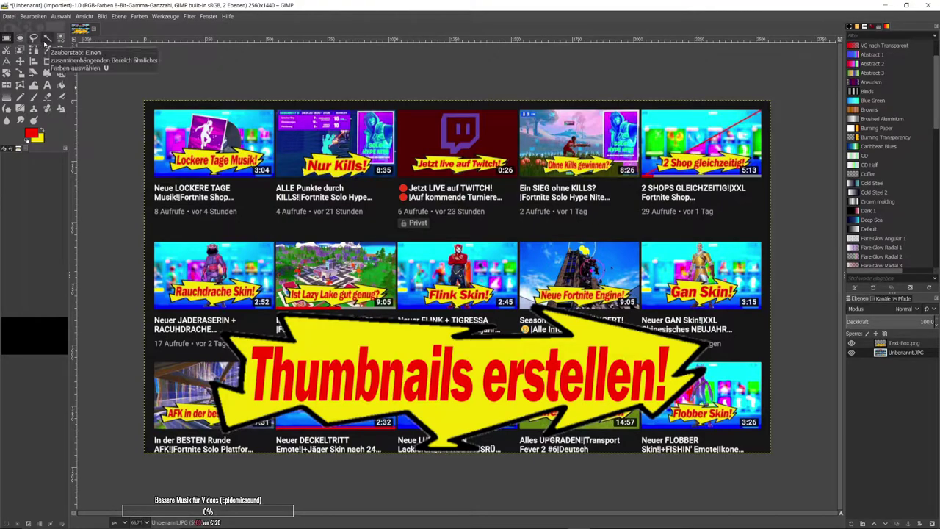
Step: Use Auswahl > Nach Farbe on the screenshot, dragging to set the colour threshold
click(61, 16)
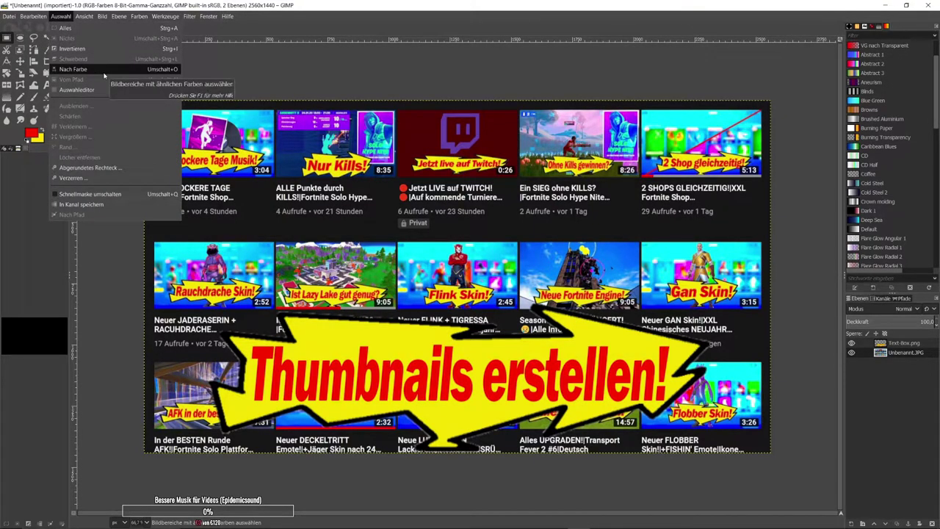
click(104, 70)
click(62, 17)
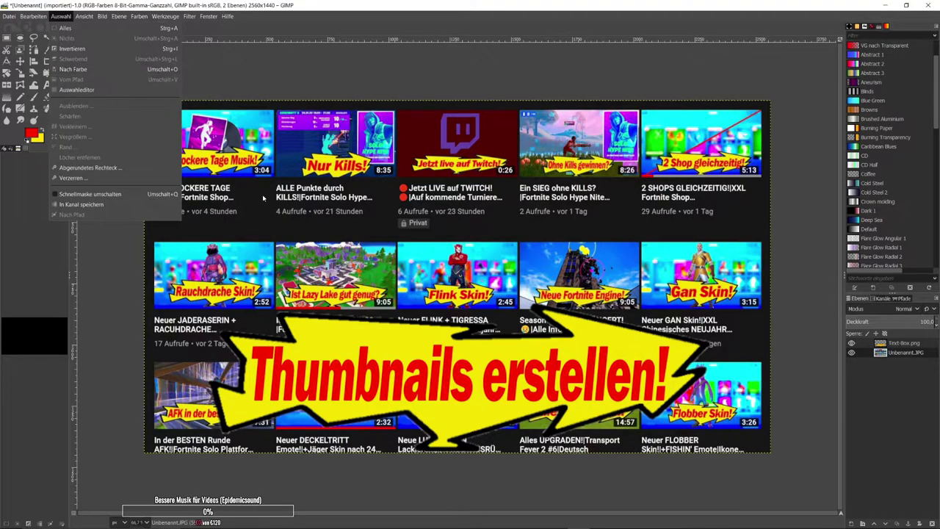
click(226, 153)
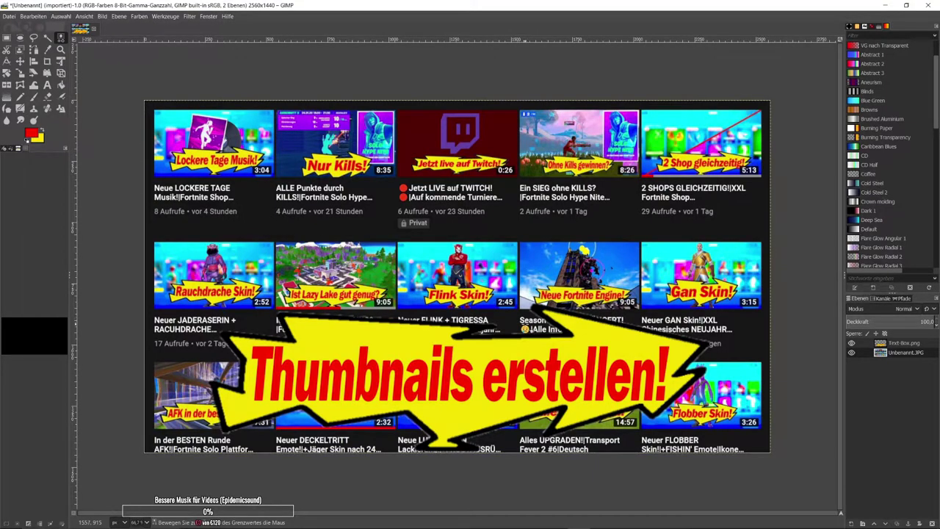
drag(525, 324, 302, 283)
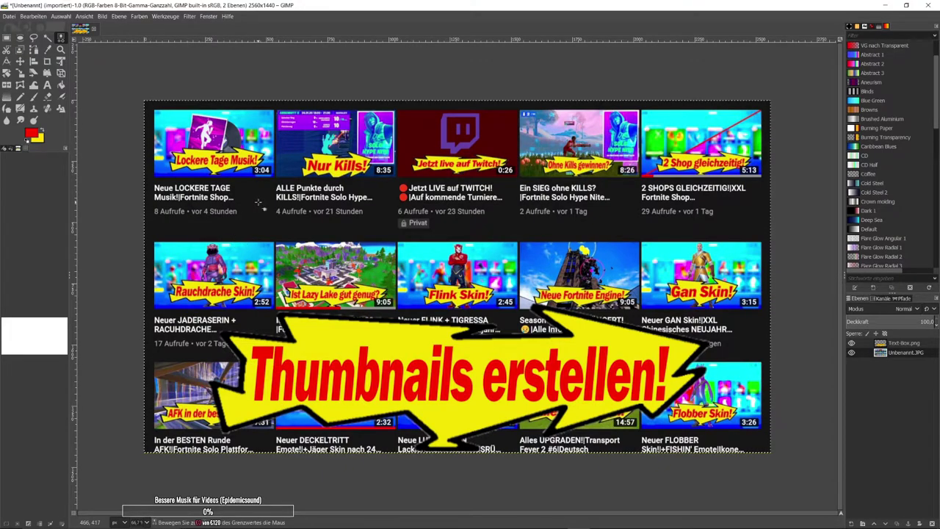
drag(258, 201, 218, 301)
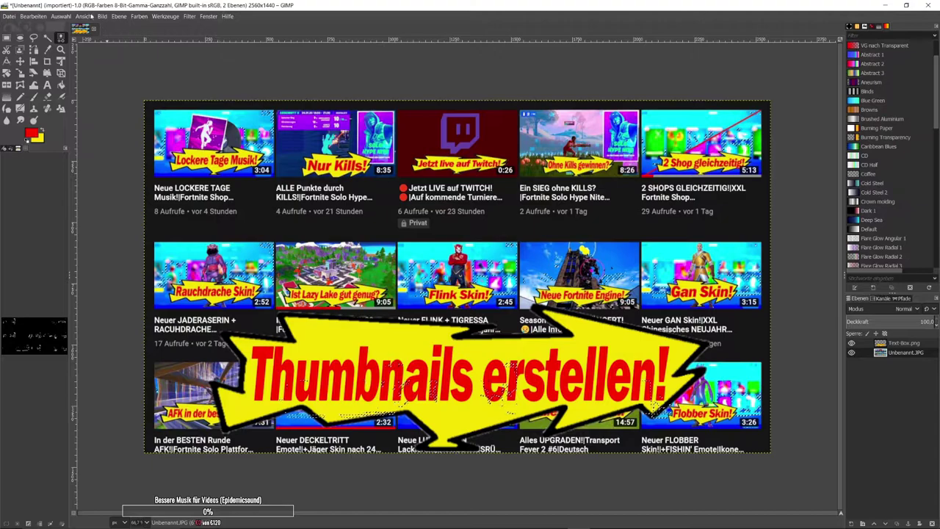
click(61, 17)
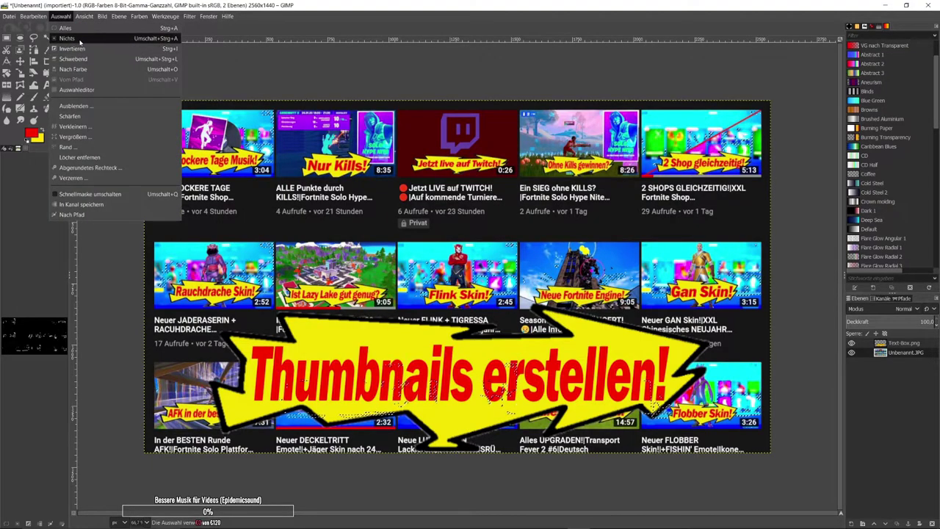
Step: Clear the selection and box the top-left 'Lockere Tage Musik!' thumbnail with a rectangle
click(80, 40)
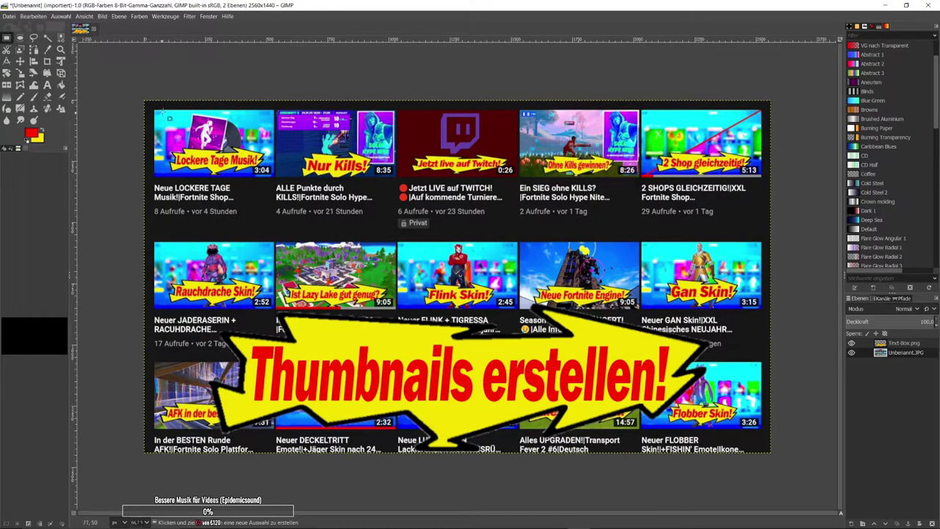
mouse_move(151, 107)
mouse_down()
mouse_move(276, 217)
mouse_move(274, 179)
mouse_up()
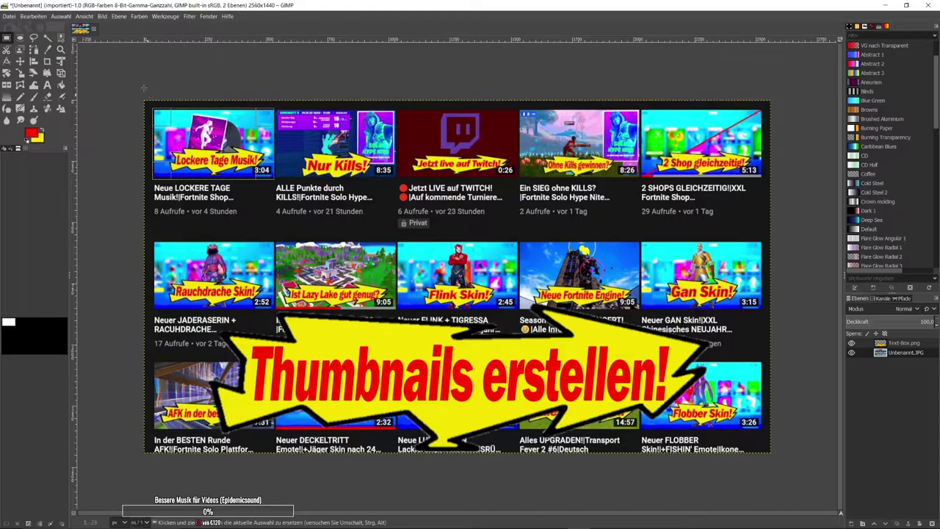
drag(237, 180, 233, 173)
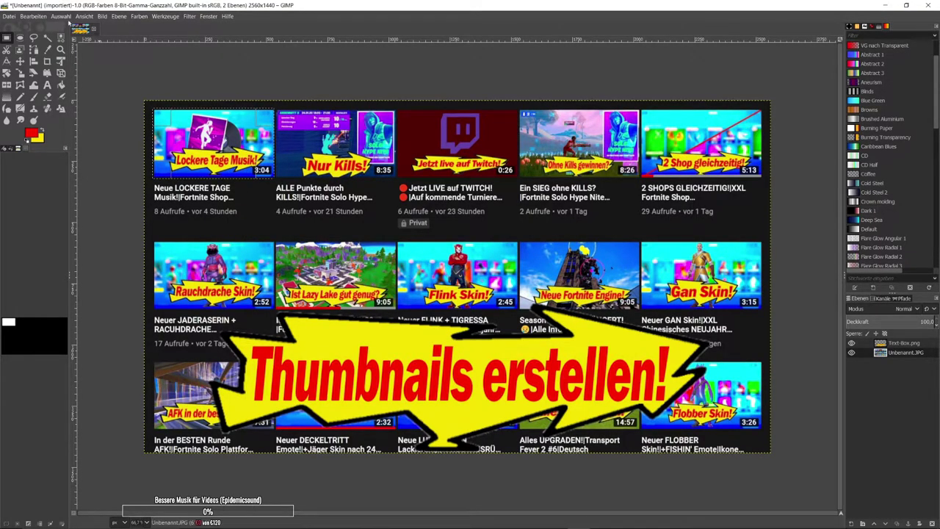
click(63, 16)
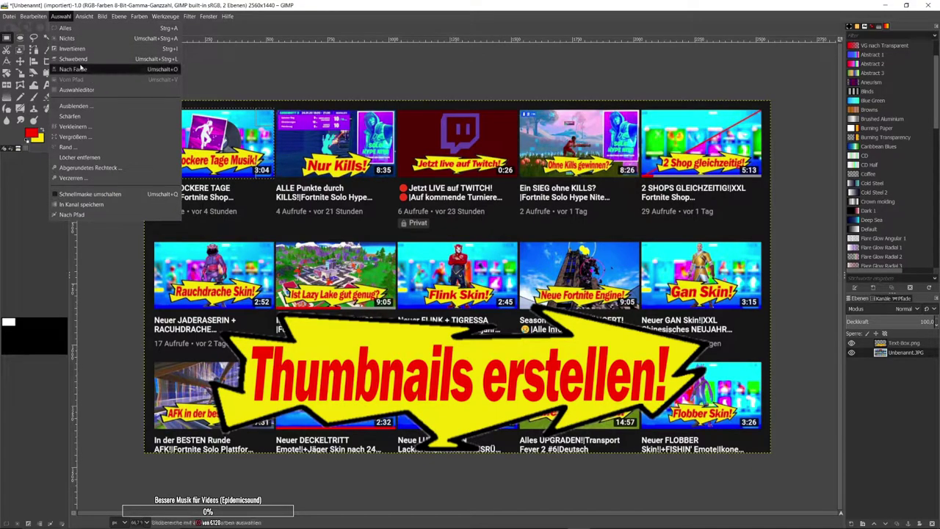
click(74, 68)
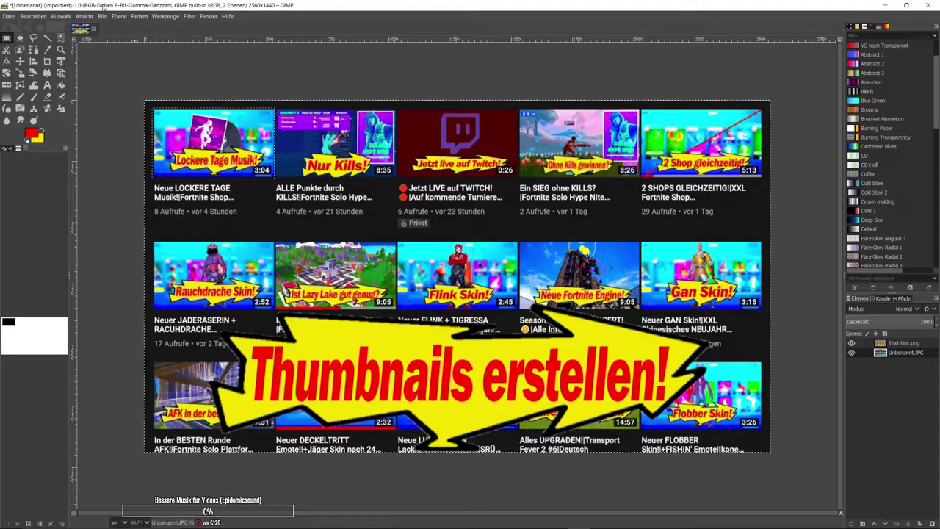
click(190, 16)
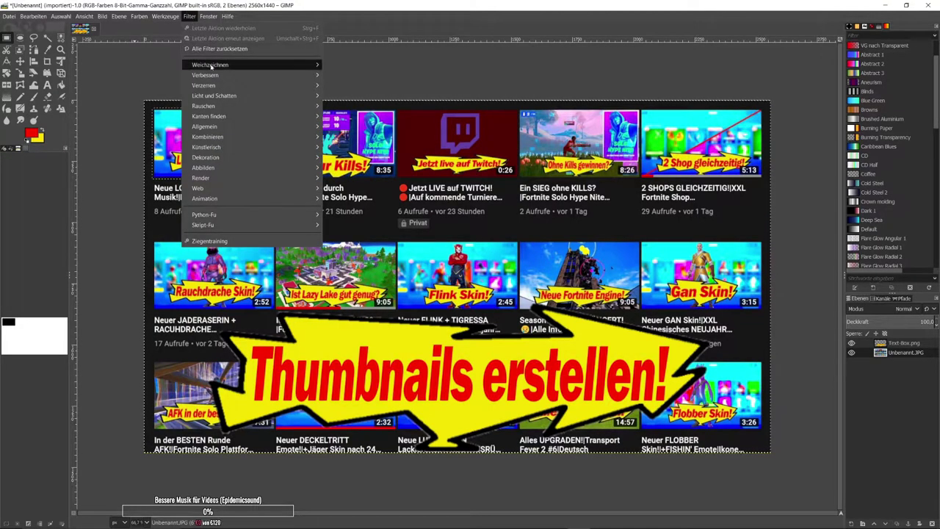
Step: Apply a Gaussian blur of about 8 to the screenshot around the first thumbnail
mouse_move(210, 65)
click(364, 66)
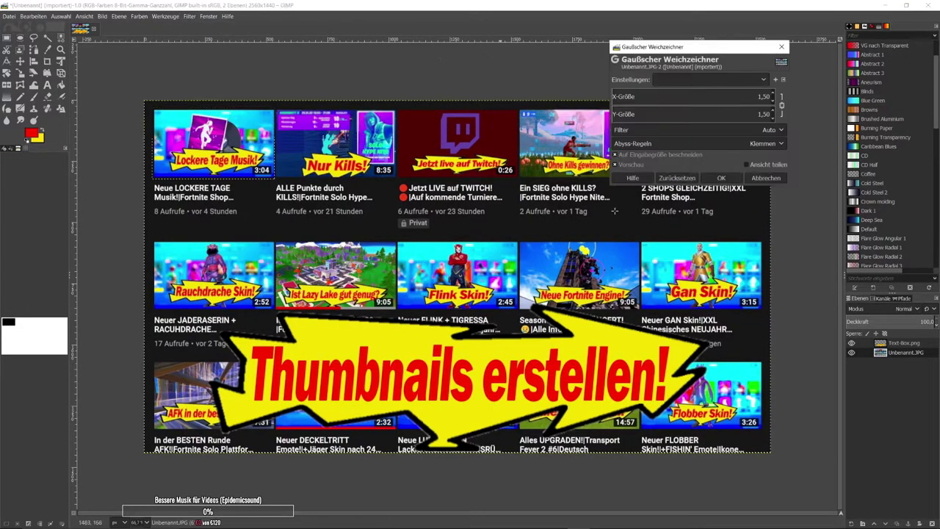
click(697, 83)
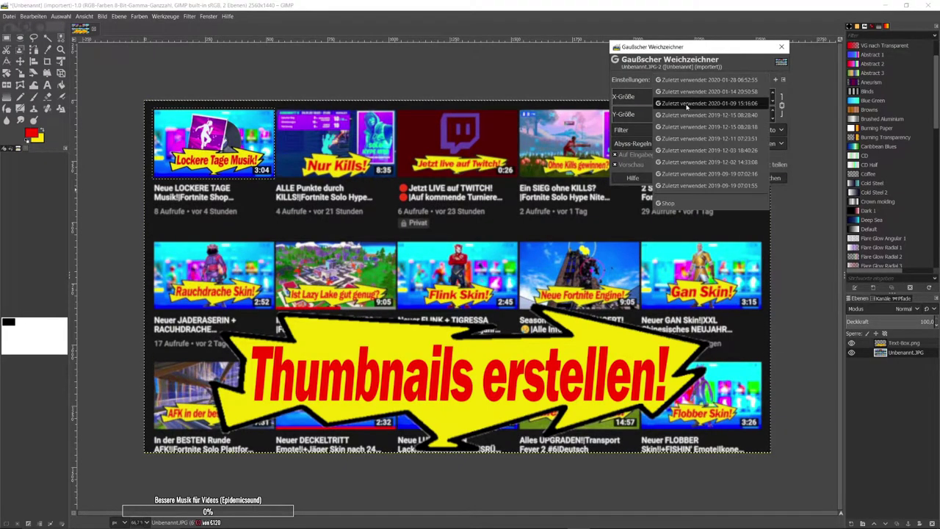
click(685, 107)
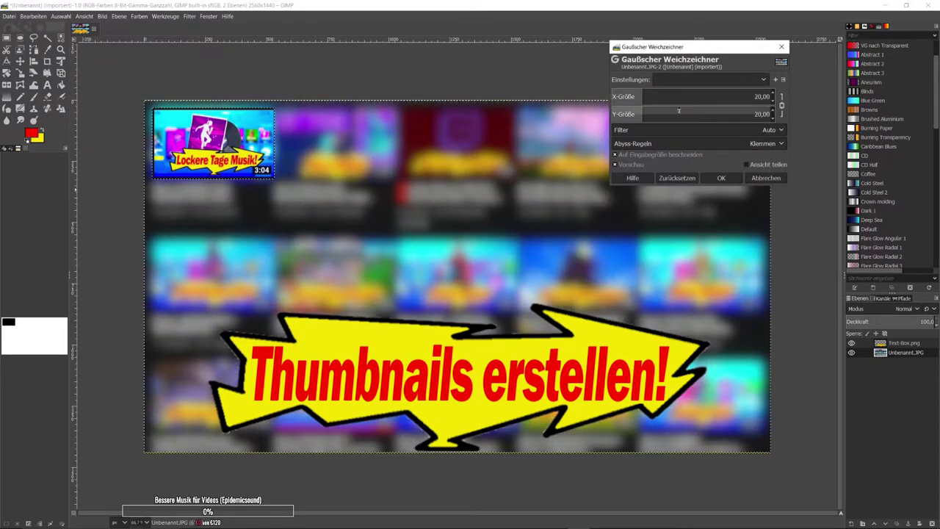
drag(678, 97, 621, 100)
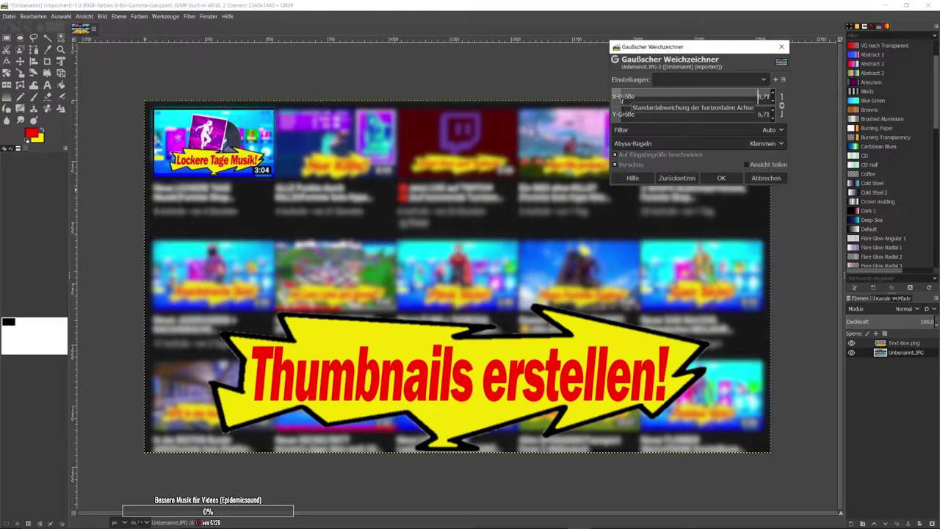
drag(621, 100, 625, 96)
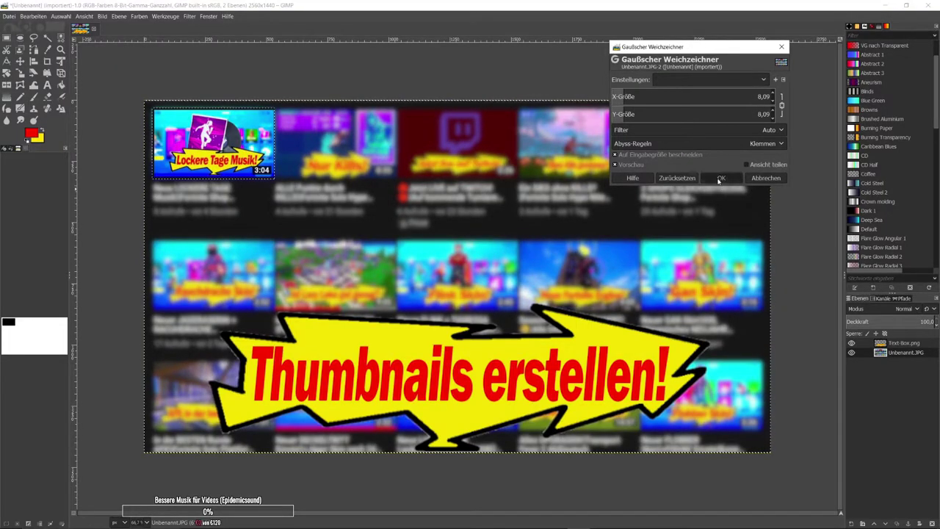
click(720, 178)
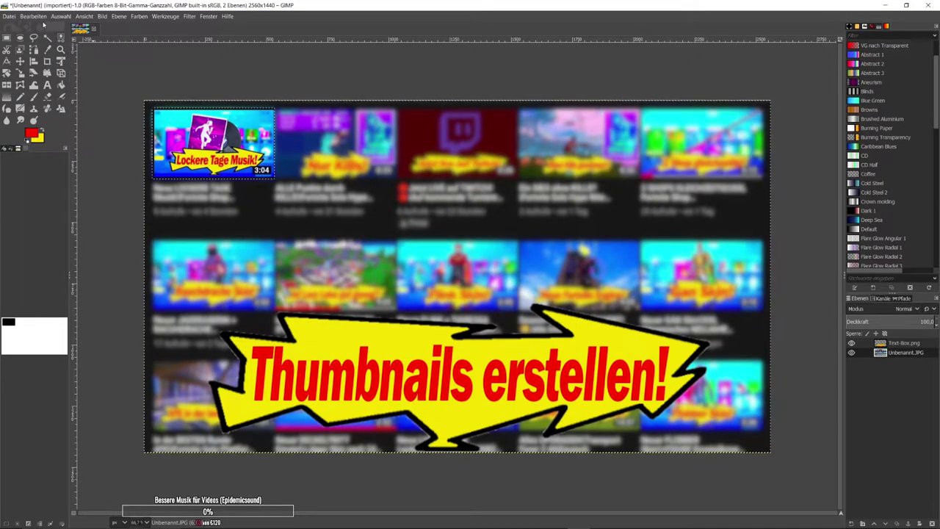
Step: Remove the selection and dismiss the reopened blur settings without changes
click(61, 16)
click(74, 37)
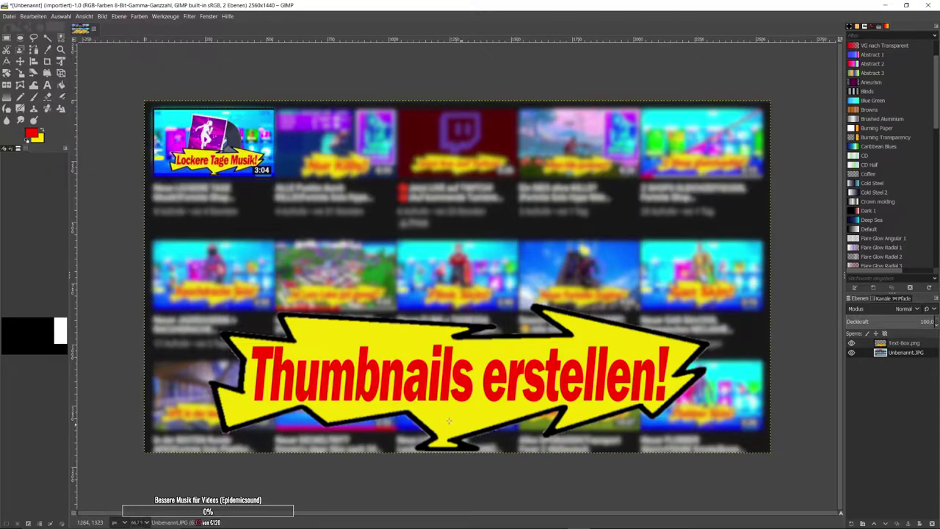
key(shift+ctrl+f)
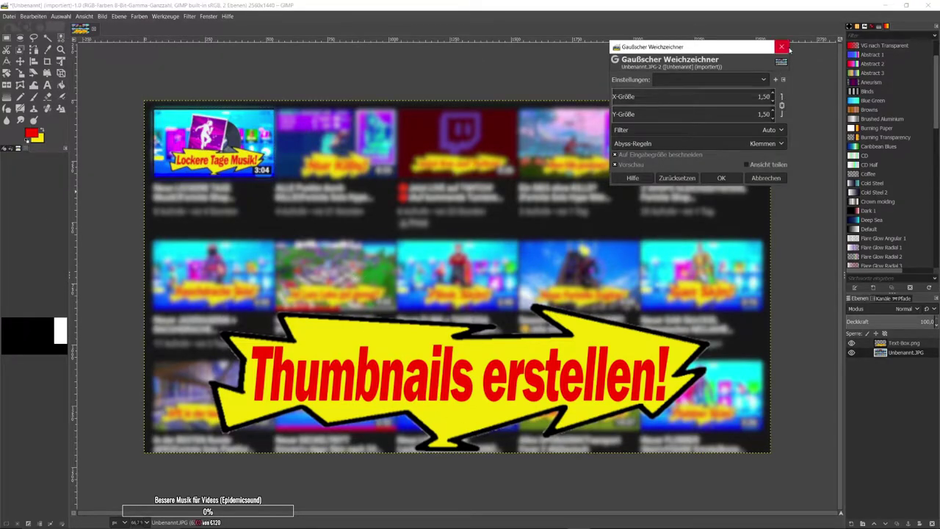
click(783, 44)
Step: Drag the blurred screenshot layer's corner out to about 3237 × 1822 and apply
click(21, 73)
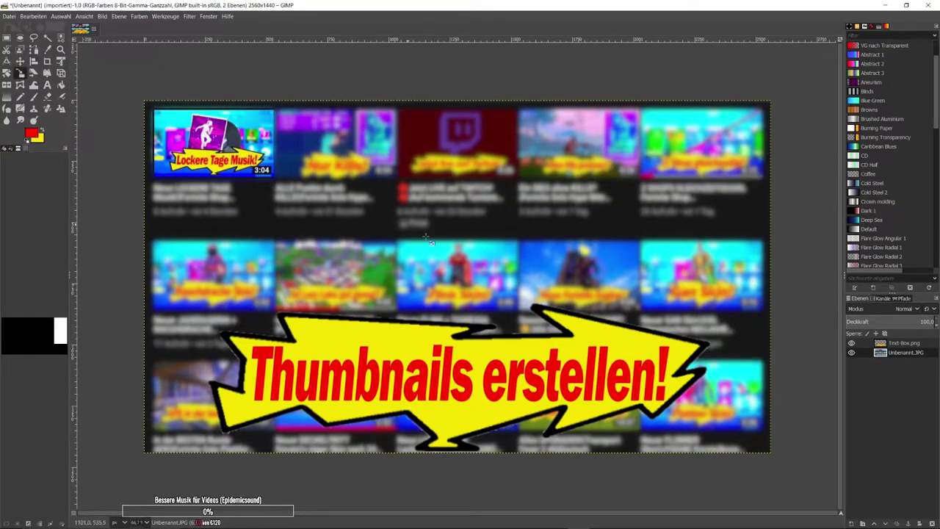
click(545, 308)
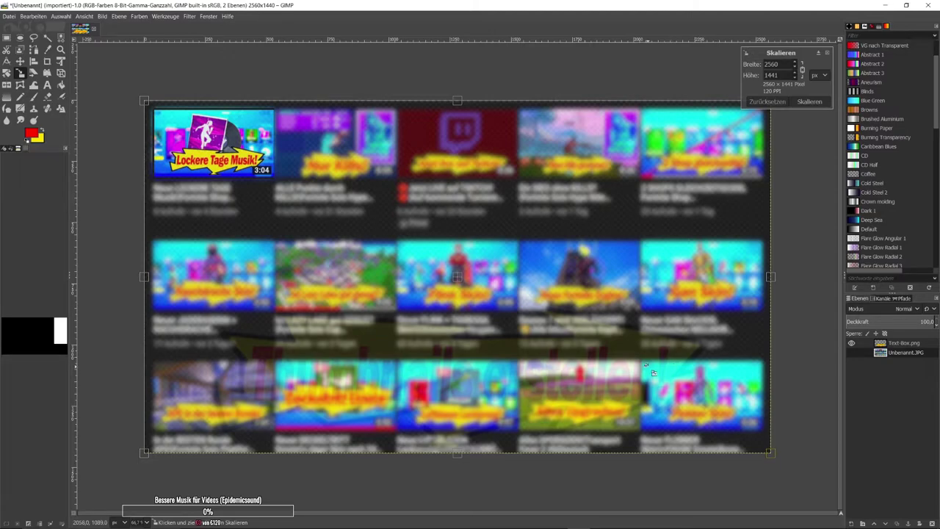
drag(653, 372, 721, 438)
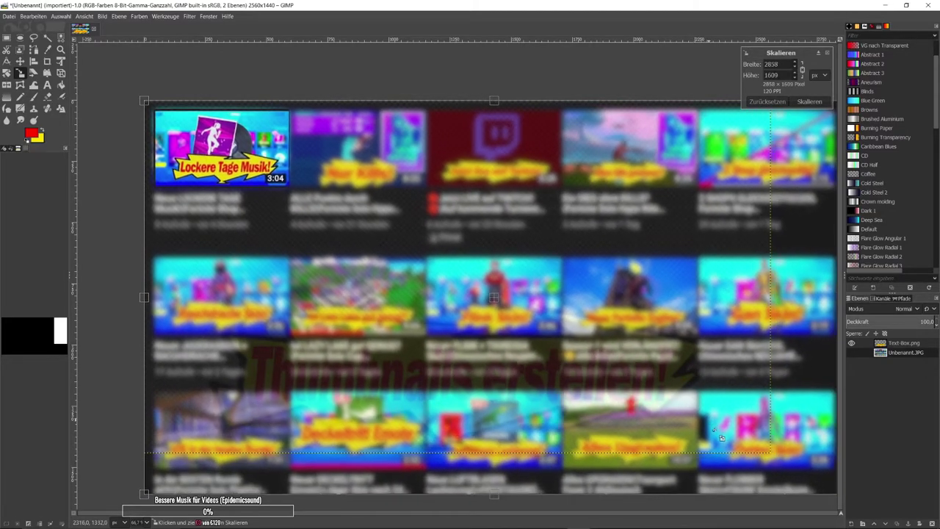
mouse_move(722, 438)
mouse_down()
mouse_move(810, 523)
mouse_move(782, 517)
mouse_up()
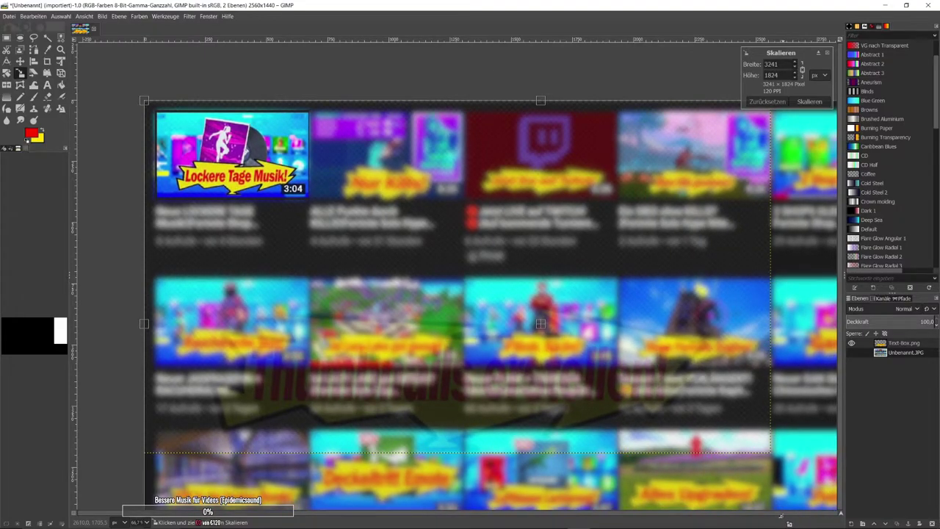
click(809, 101)
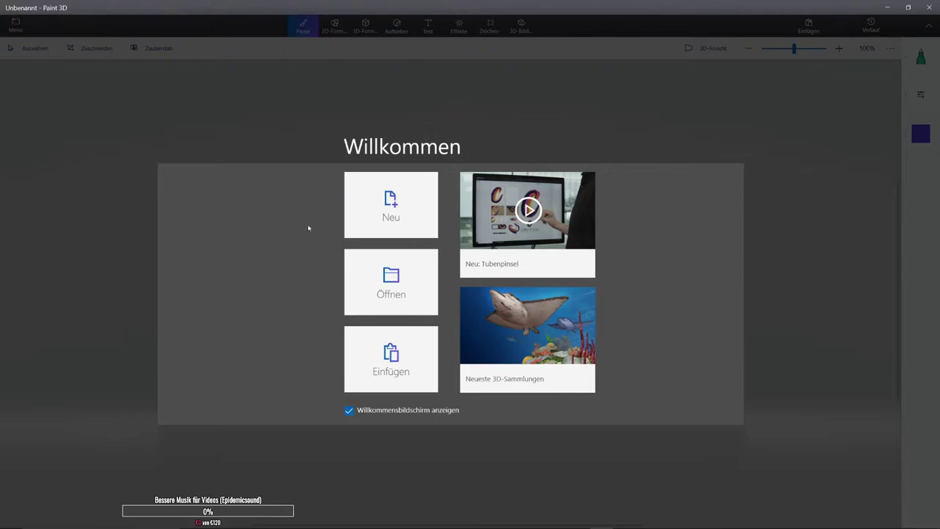
Step: On a new Paint 3D canvas, draw an upward arrow with red outline and solid red fill
click(378, 213)
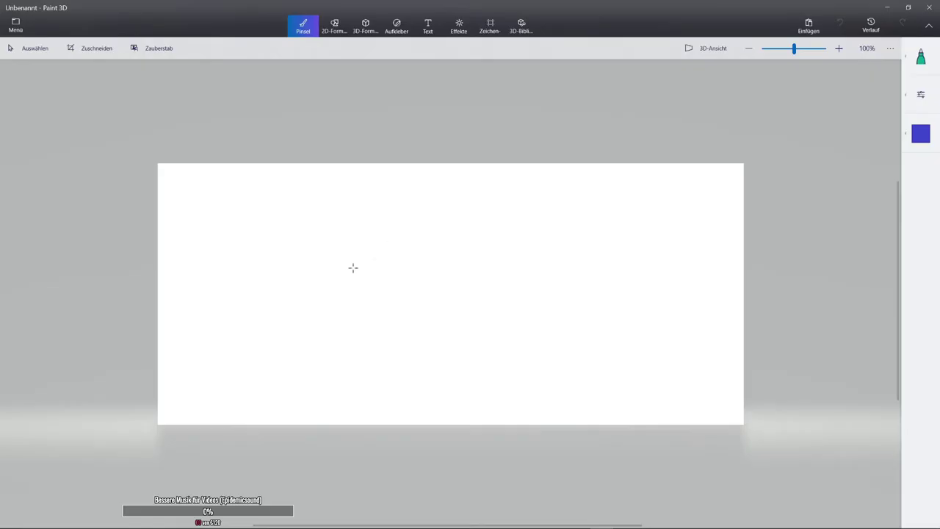
click(334, 25)
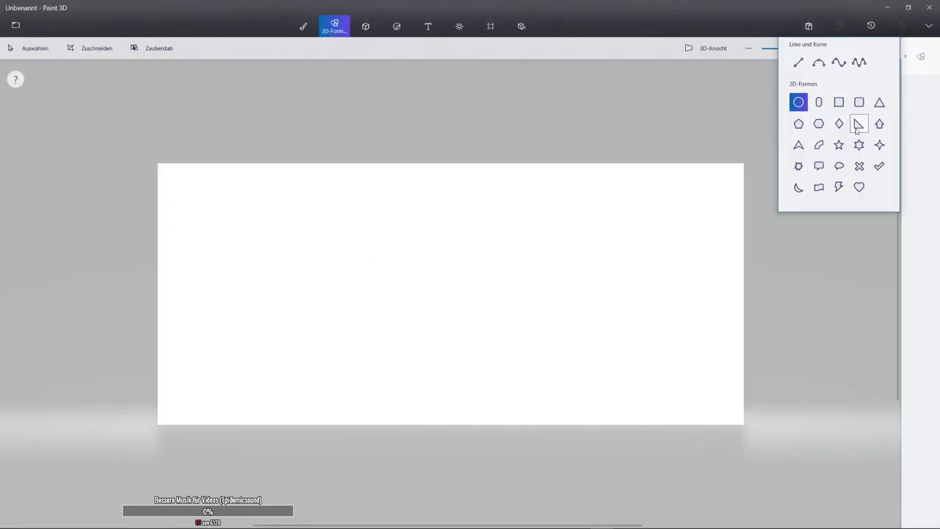
click(878, 123)
drag(342, 405, 478, 208)
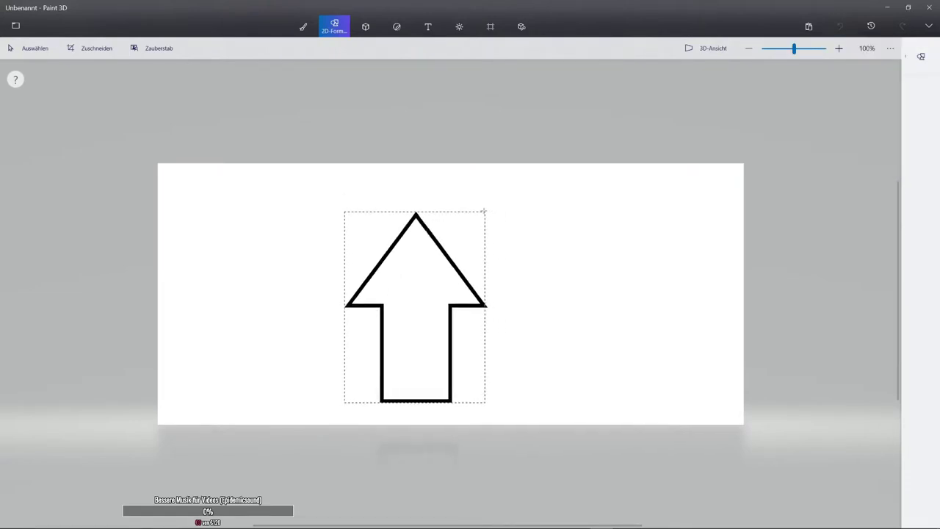
click(921, 96)
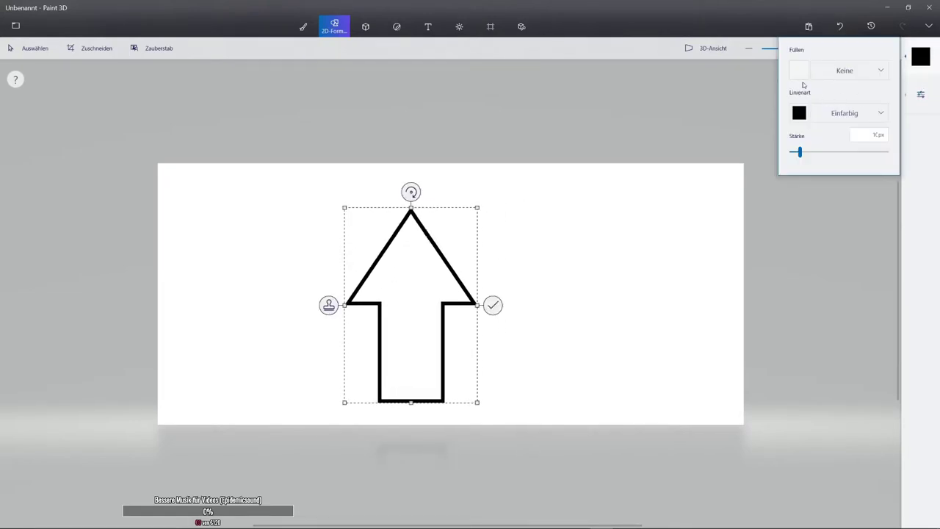
click(799, 112)
click(840, 148)
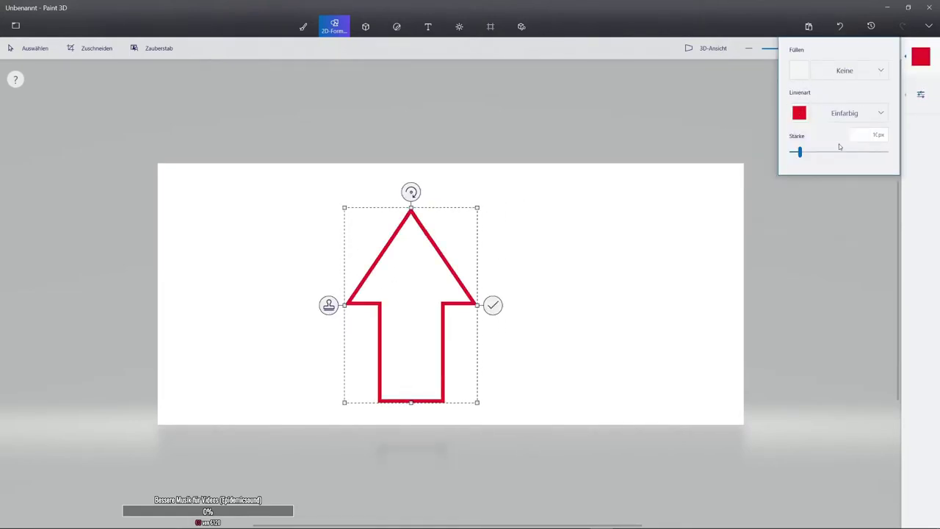
click(799, 70)
click(841, 105)
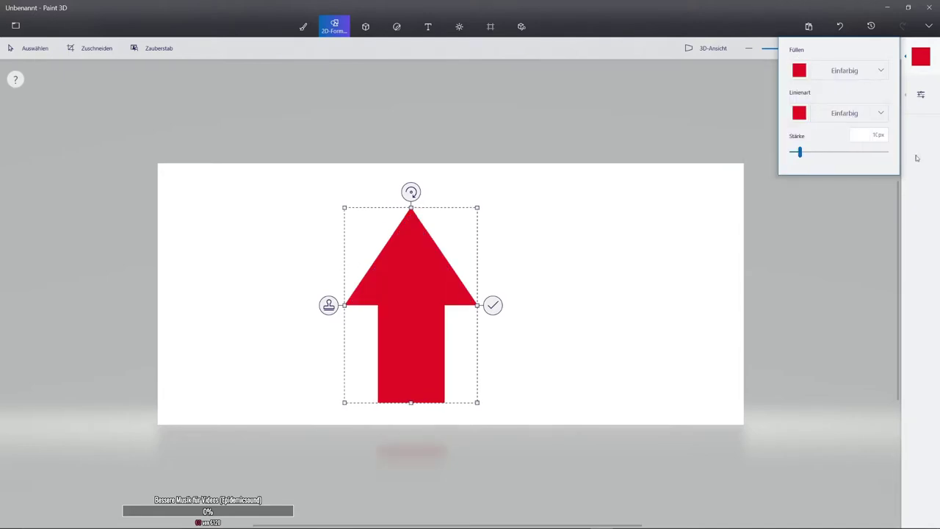
click(420, 271)
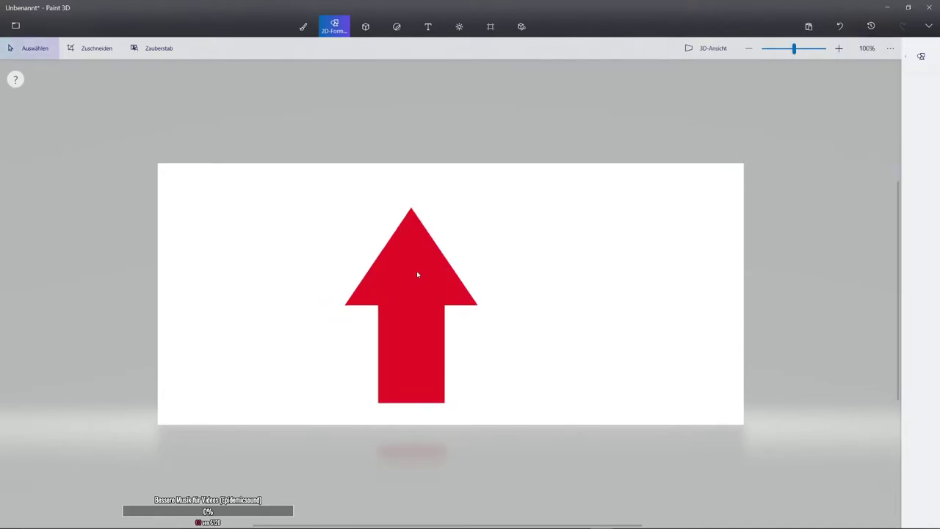
Step: Cut the red arrow out of the background with Magic Select and return to GIMP
drag(298, 183, 504, 416)
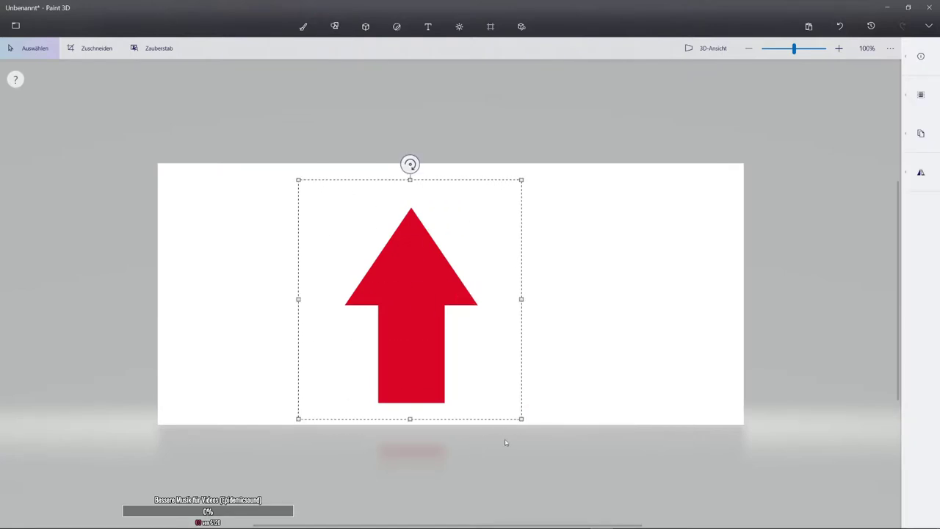
mouse_move(441, 271)
mouse_down()
mouse_move(473, 236)
mouse_move(440, 282)
mouse_up()
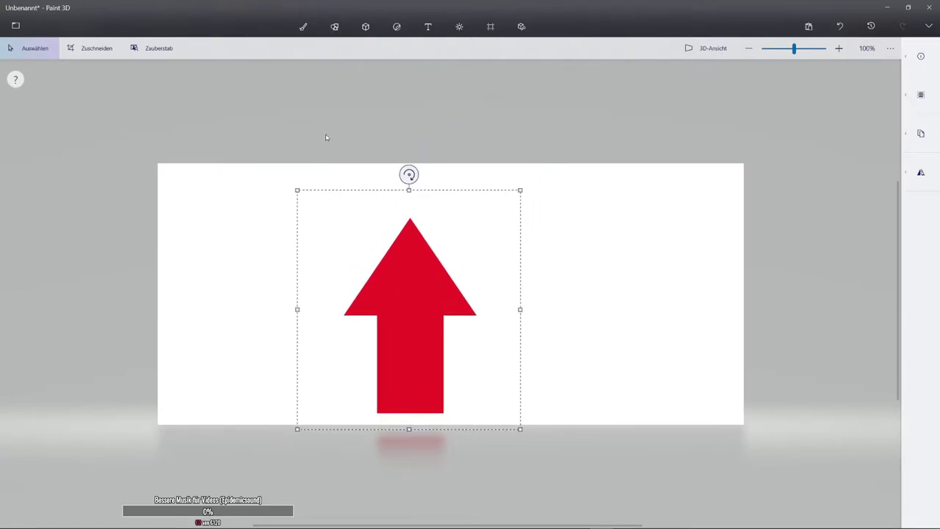
click(156, 49)
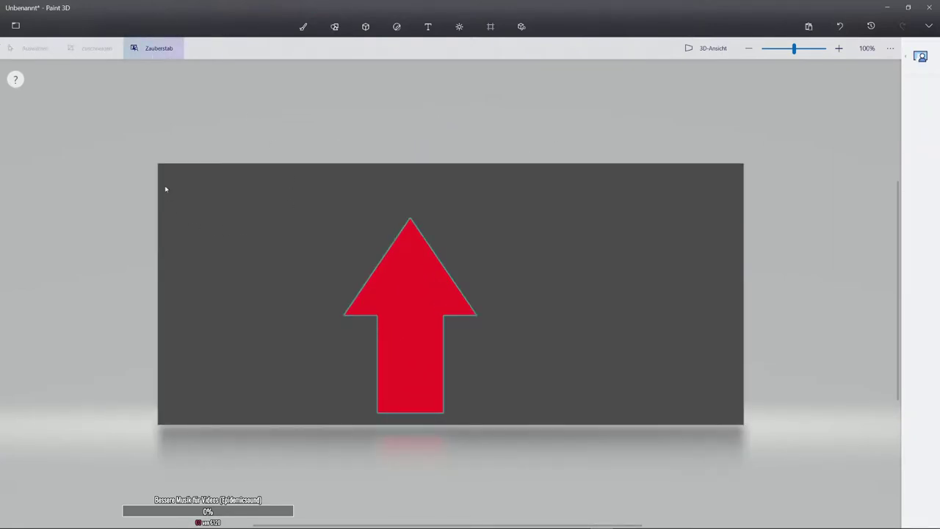
click(920, 57)
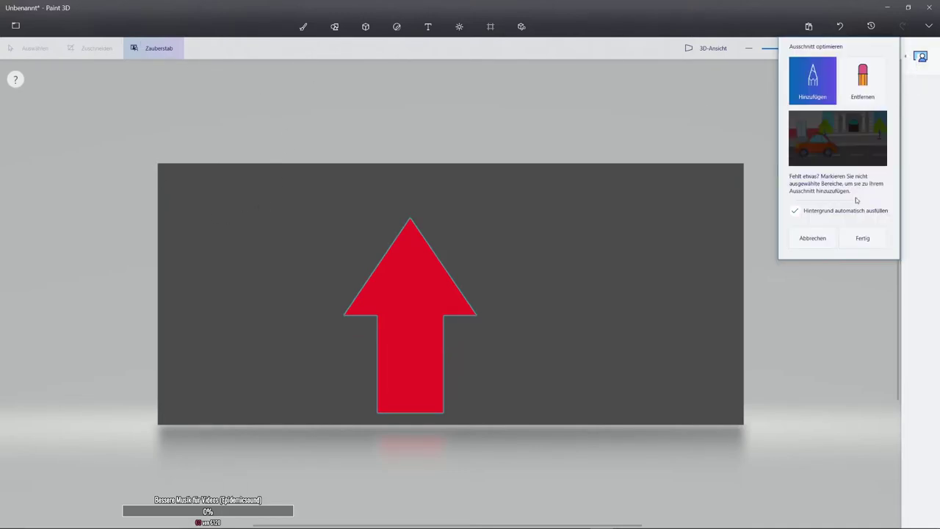
click(864, 241)
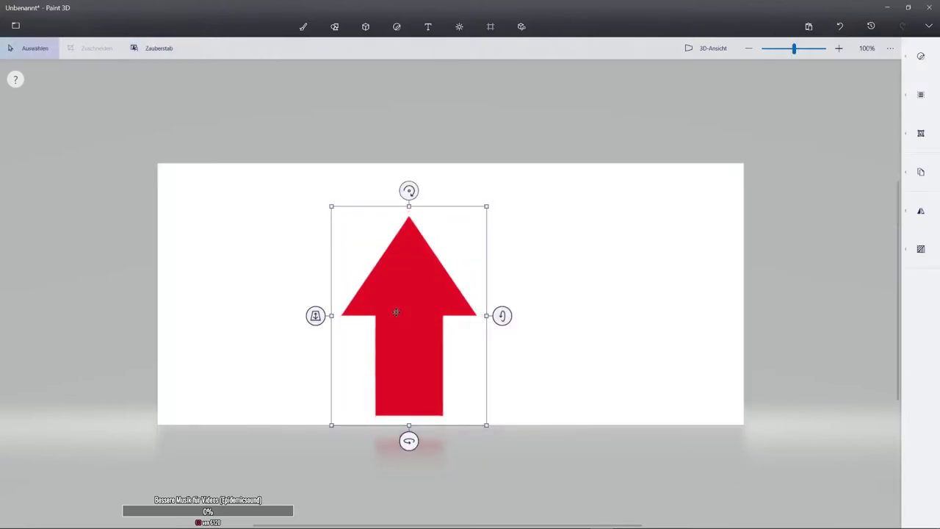
mouse_move(397, 310)
mouse_down()
mouse_move(502, 290)
mouse_move(443, 335)
mouse_up()
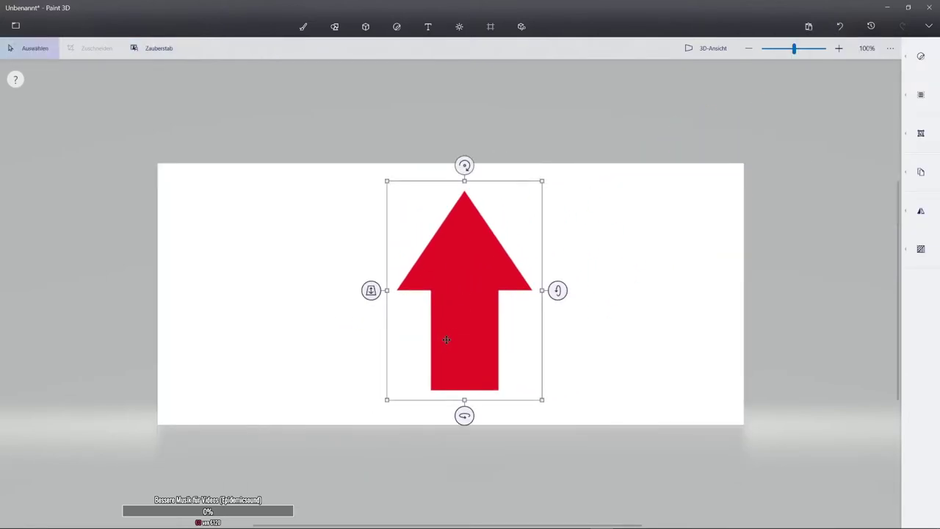
key(alt+Tab)
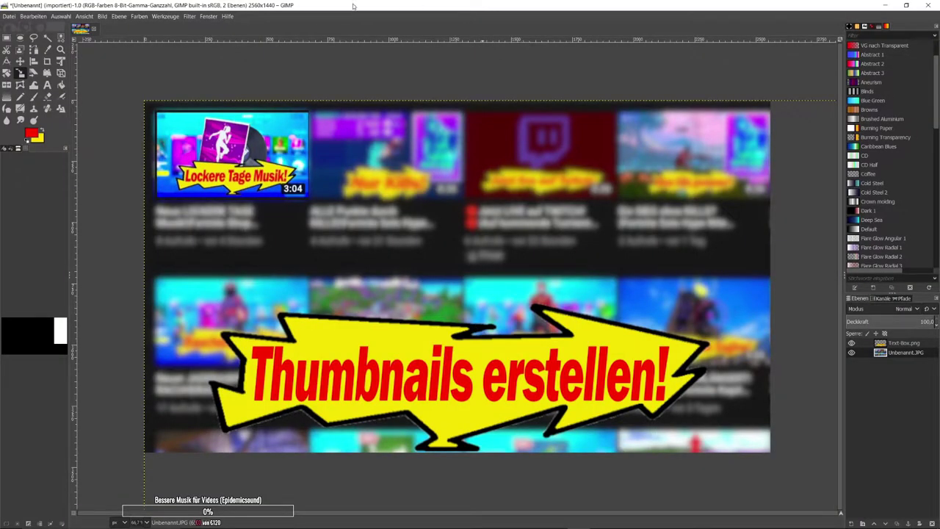
Step: Paste the red arrow into GIMP as its own layer and move it up-left above the banner
key(ctrl+v)
right_click(914, 380)
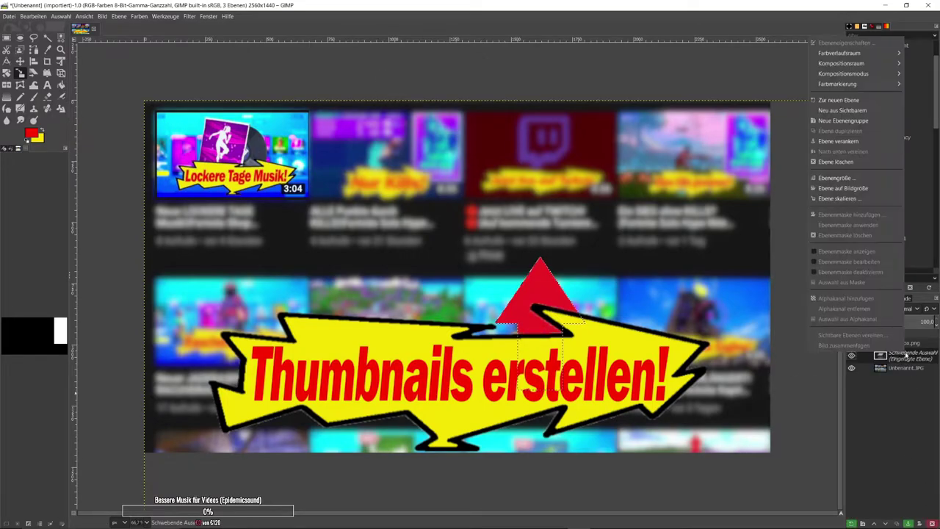
click(844, 100)
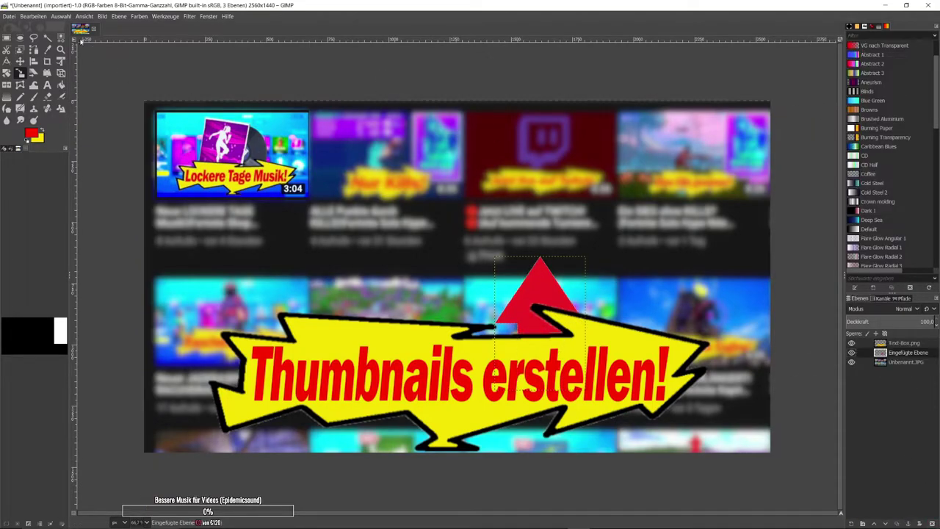
click(516, 324)
drag(547, 329, 401, 243)
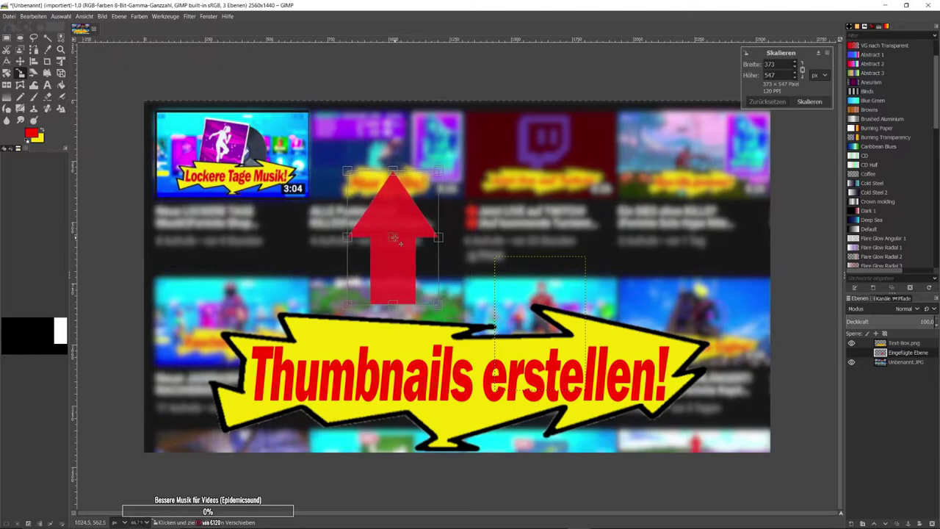
key(Return)
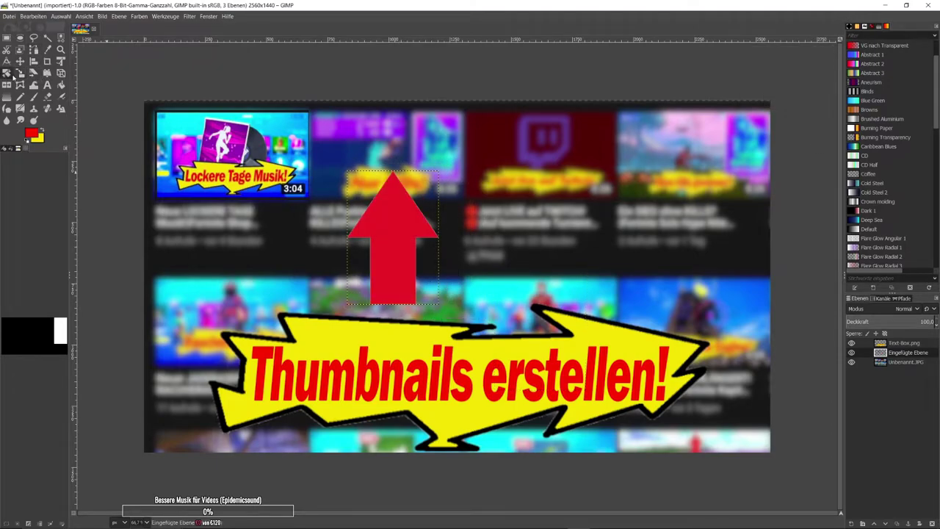
Step: Rotate the arrow about -38 degrees and shrink it toward the first thumbnail
click(7, 74)
mouse_move(377, 250)
mouse_down()
mouse_move(365, 193)
mouse_move(353, 189)
mouse_up()
click(810, 110)
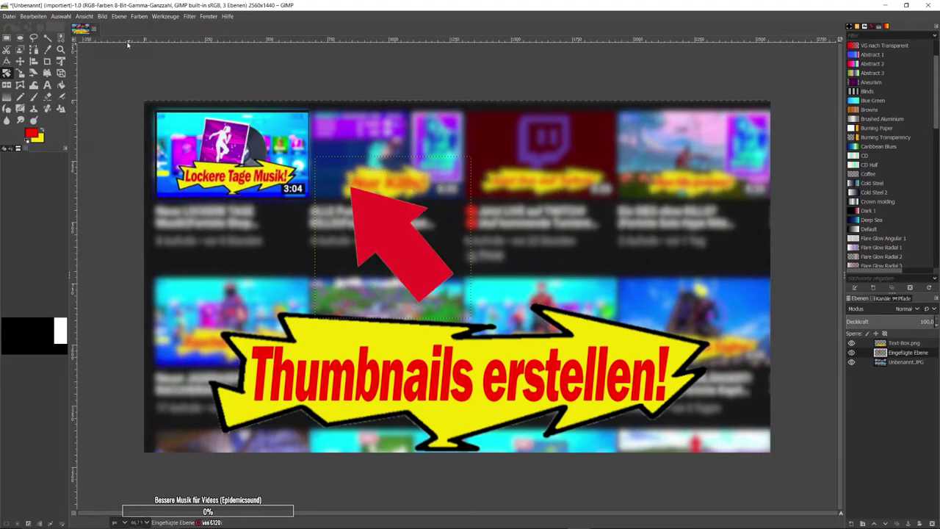
drag(381, 210, 396, 256)
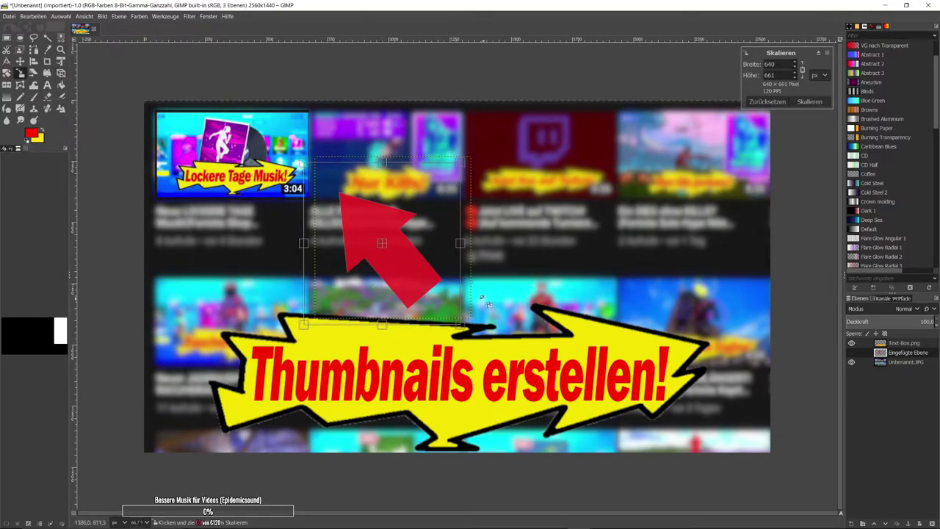
click(809, 101)
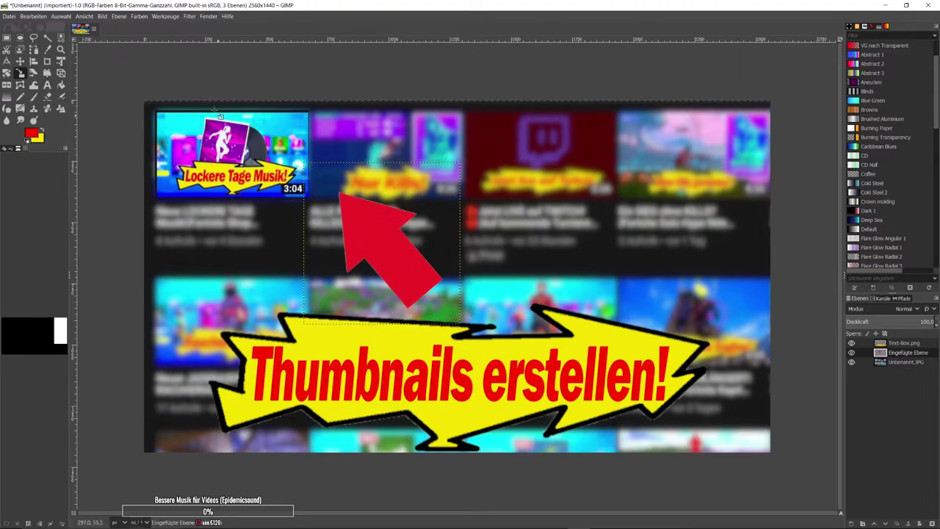
click(138, 16)
Step: Boost the arrow's saturation with Farben > Sättigung
click(158, 70)
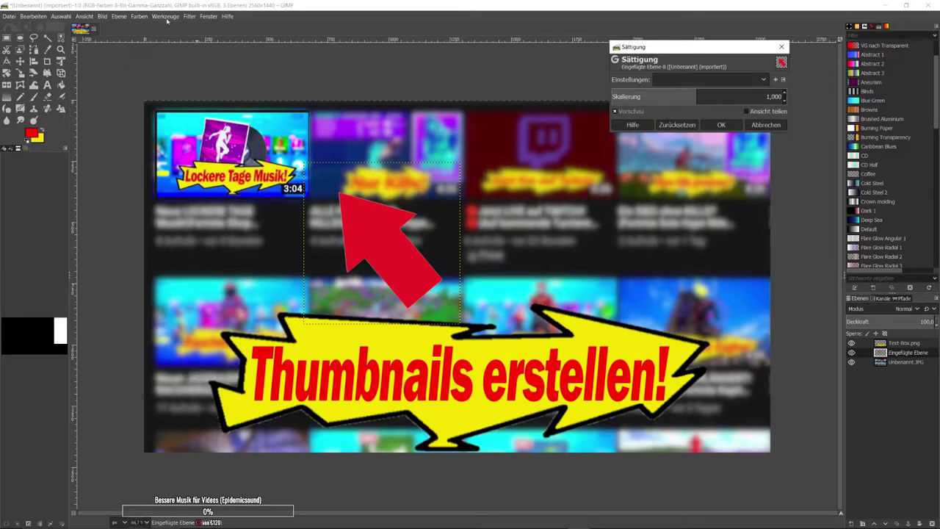
click(783, 48)
click(146, 18)
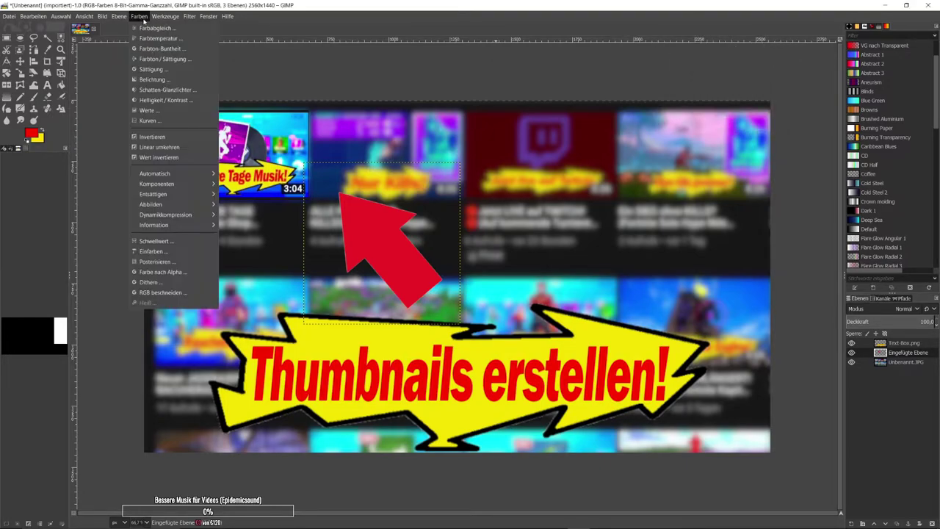
click(155, 69)
drag(707, 100, 725, 98)
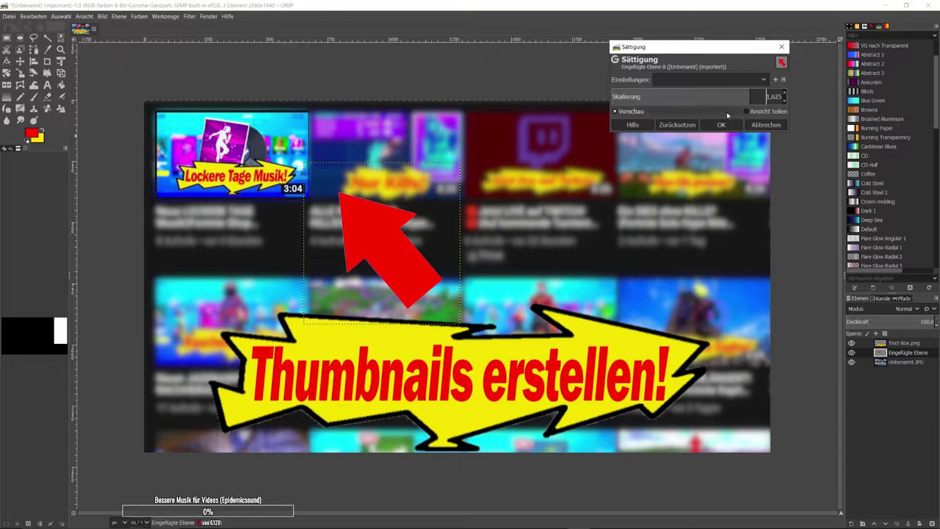
click(721, 125)
Step: Raise the arrow's brightness to about 11 and contrast to 36
click(140, 16)
click(165, 100)
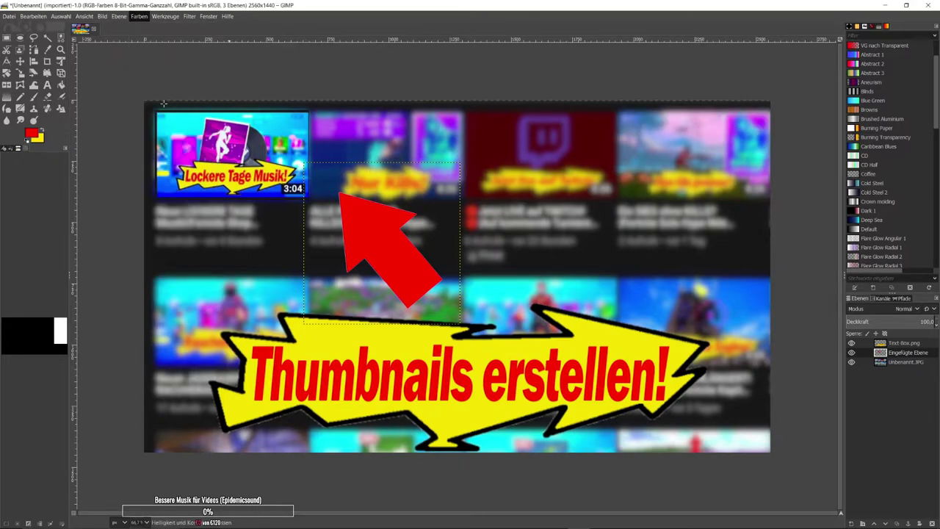
click(387, 99)
drag(401, 102, 403, 100)
drag(388, 79, 390, 77)
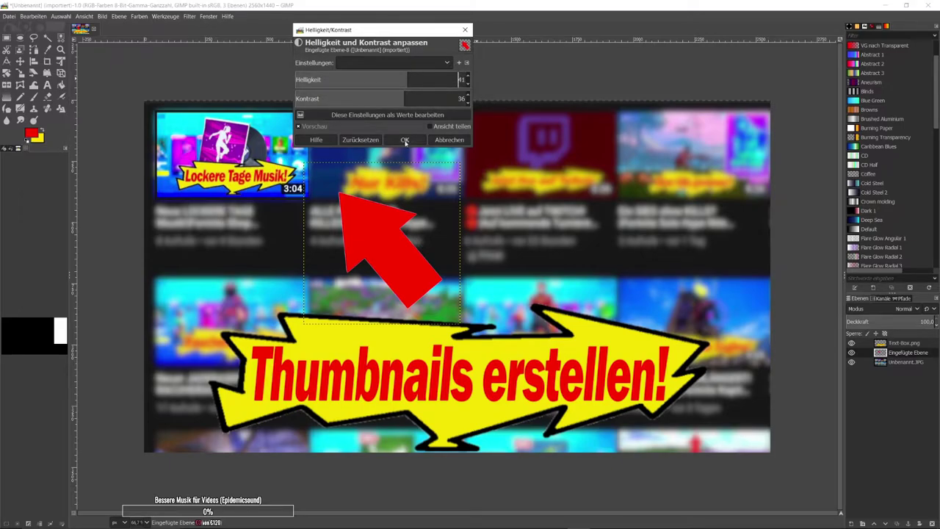
click(404, 140)
Step: Try Colour Balance adjustments on the arrow, then close the dialog without applying
click(140, 16)
click(169, 30)
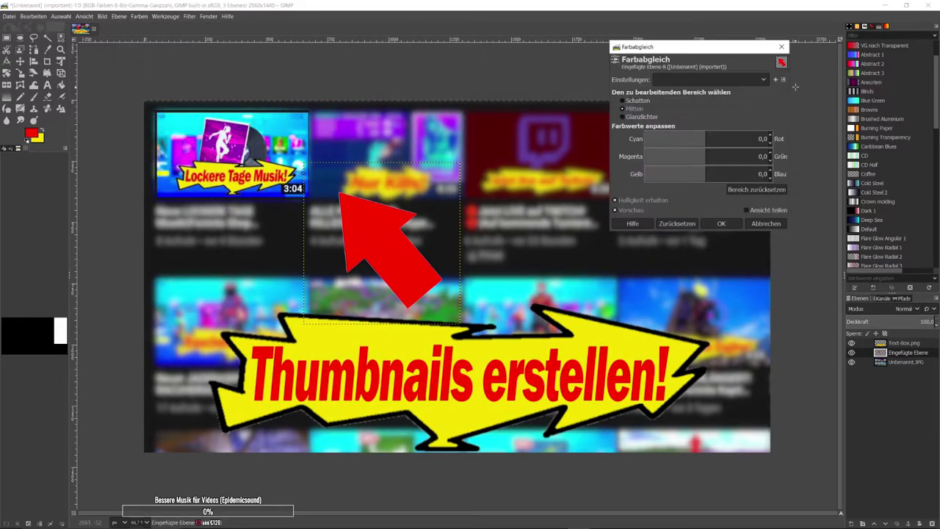
drag(701, 139, 750, 138)
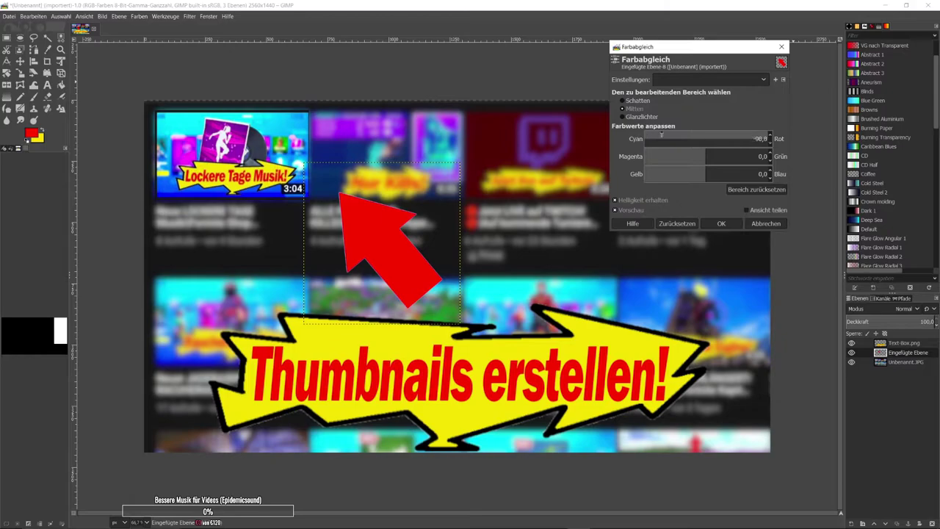
mouse_move(661, 134)
mouse_down()
mouse_move(741, 137)
mouse_move(780, 158)
mouse_up()
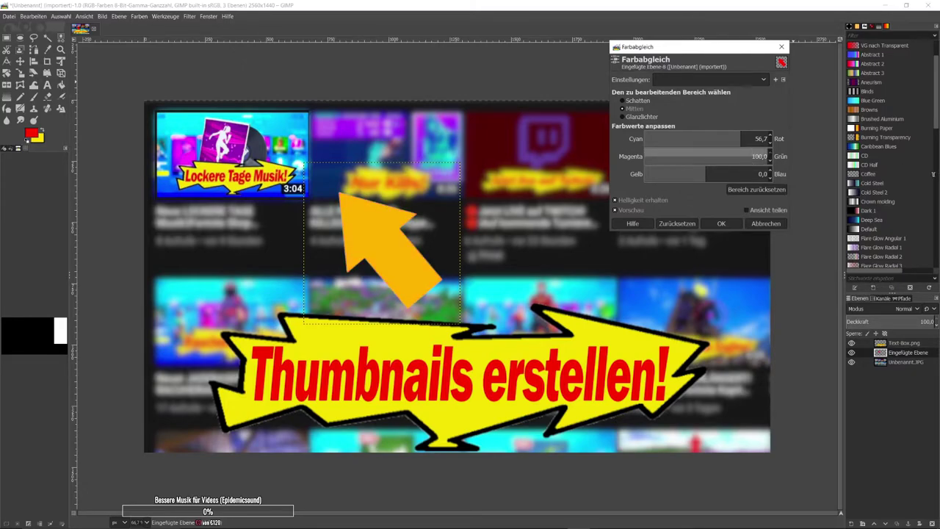
mouse_move(767, 156)
mouse_down()
mouse_move(706, 176)
mouse_move(711, 169)
mouse_up()
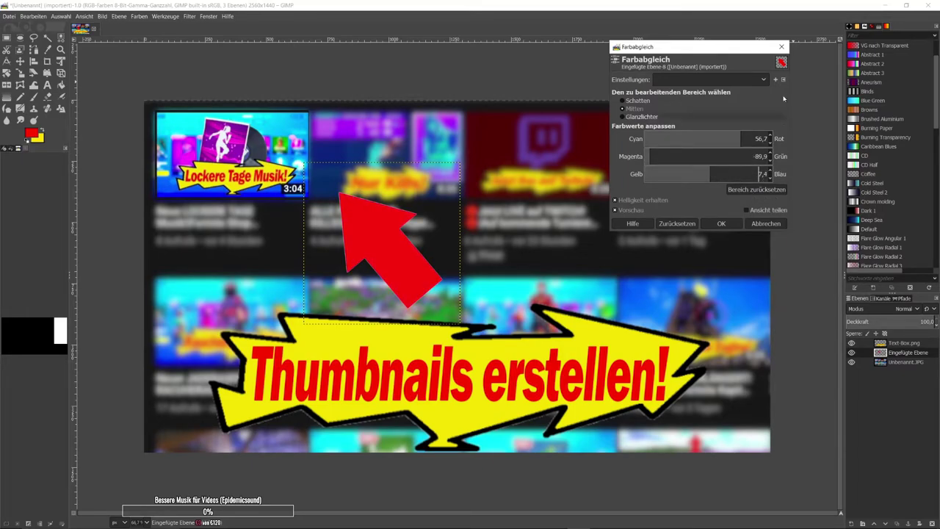
click(780, 46)
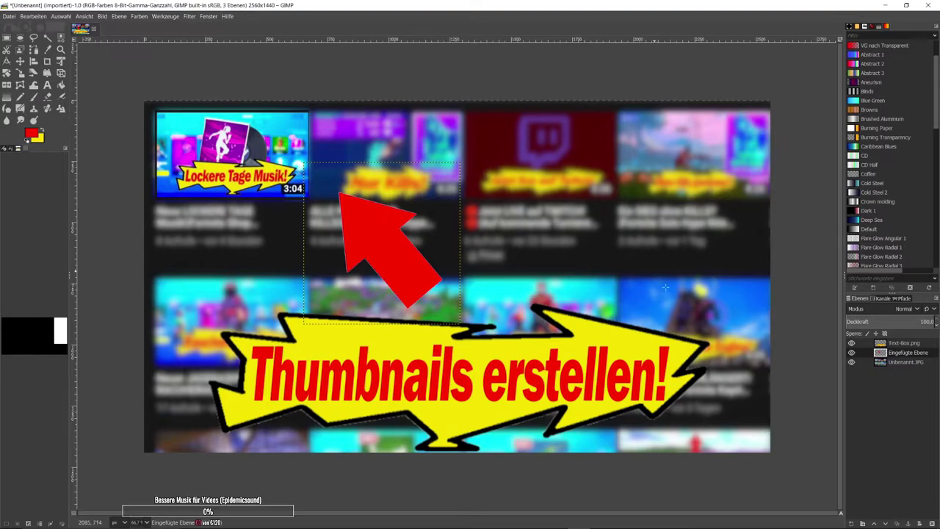
Step: Boost the saturation of the Unbenannt.JPG screenshot layer
click(906, 361)
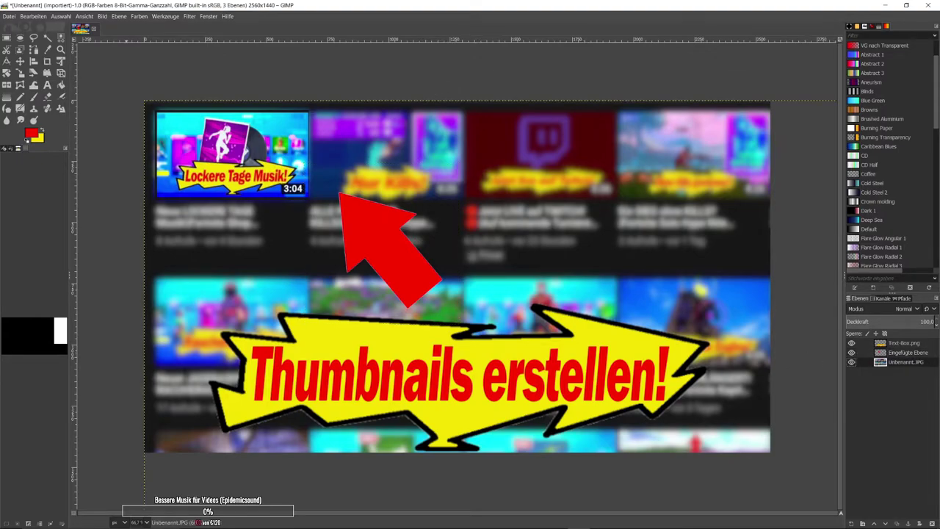
click(139, 16)
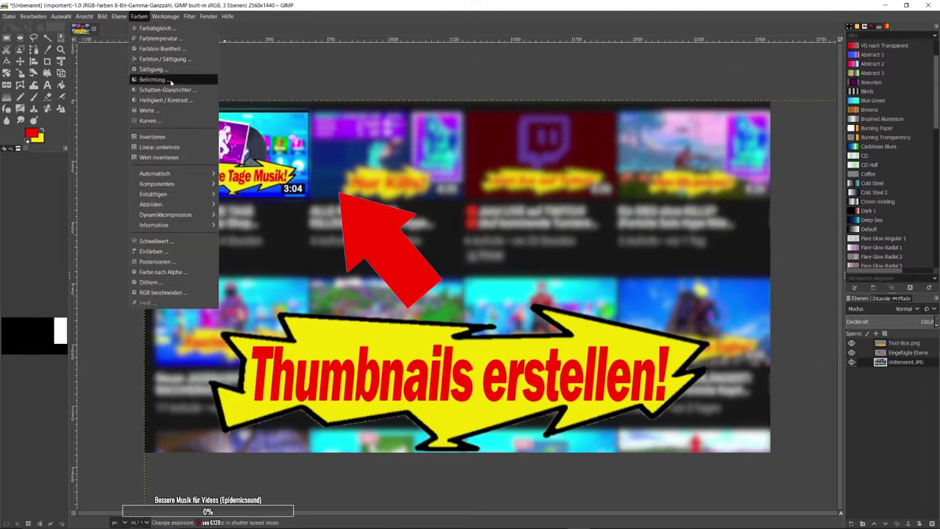
click(142, 69)
drag(700, 98, 740, 94)
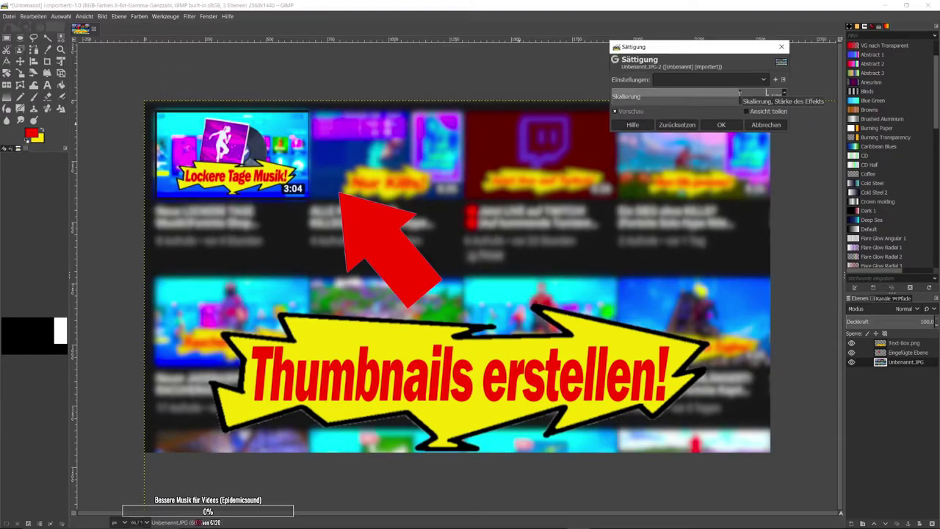
click(721, 124)
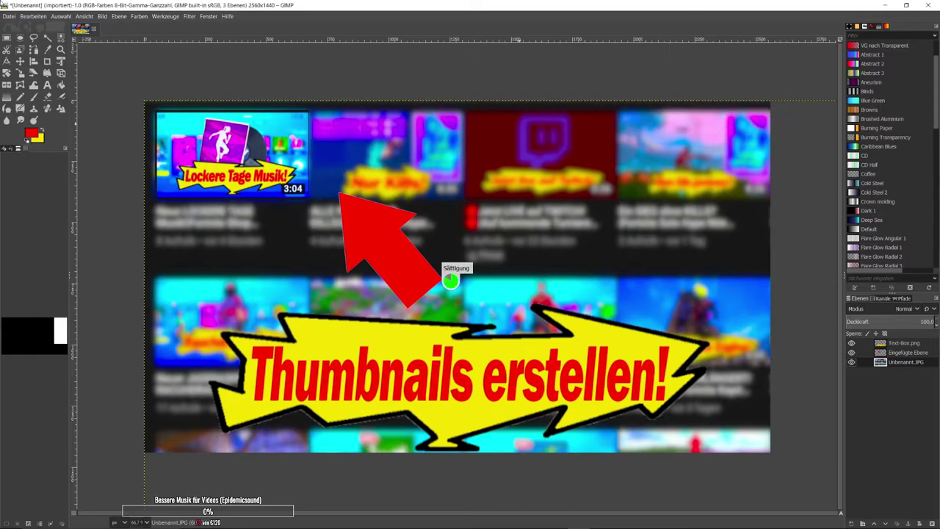
Step: Increase the screenshot's brightness and contrast
click(140, 17)
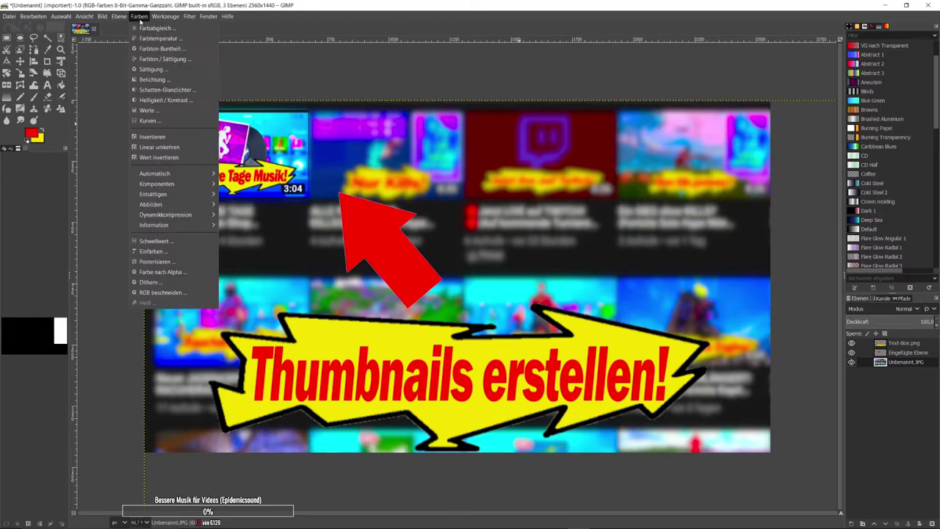
click(191, 102)
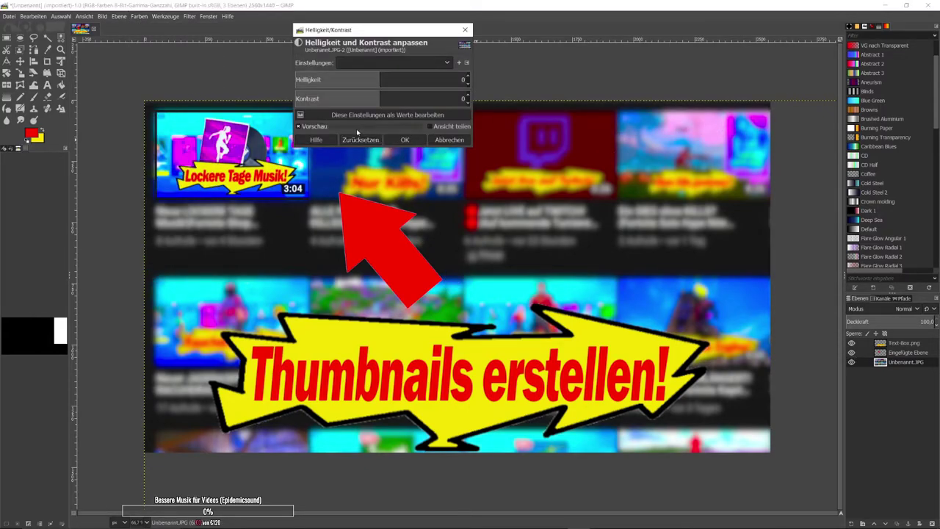
drag(393, 96, 388, 77)
click(389, 77)
click(404, 140)
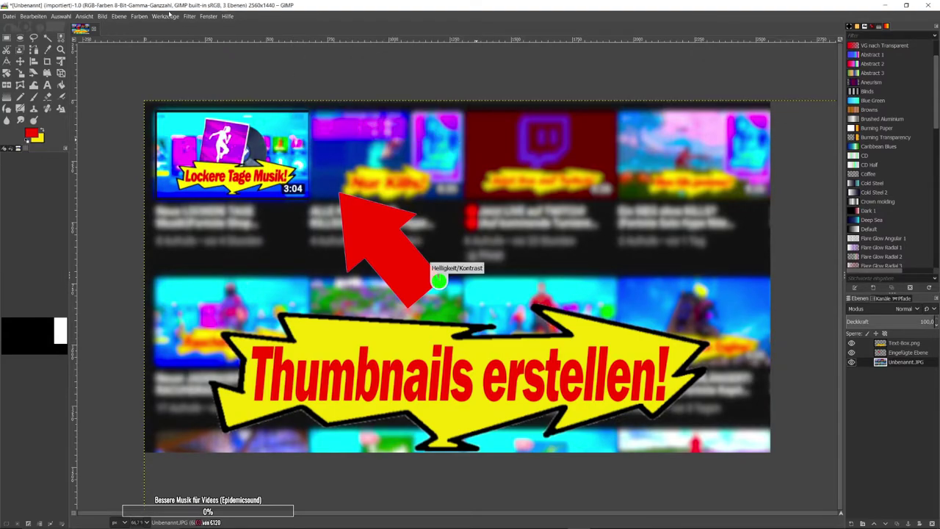
Step: Apply Colour Balance (Cyan-Red 8.6, Magenta-Green -12.8, Yellow-Blue 16.3) and select the first thumbnail
click(139, 17)
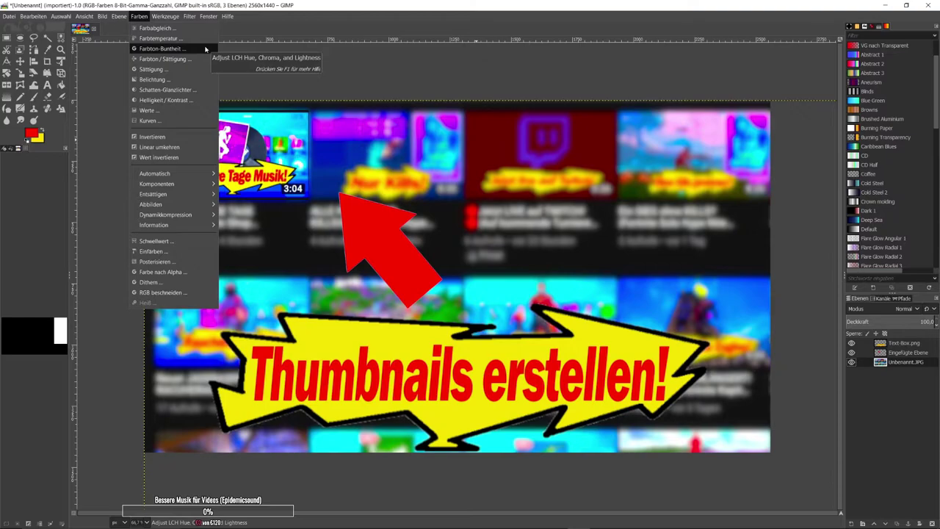
click(156, 28)
mouse_move(727, 138)
mouse_down()
mouse_move(686, 135)
mouse_move(711, 138)
mouse_move(698, 153)
mouse_move(715, 171)
mouse_up()
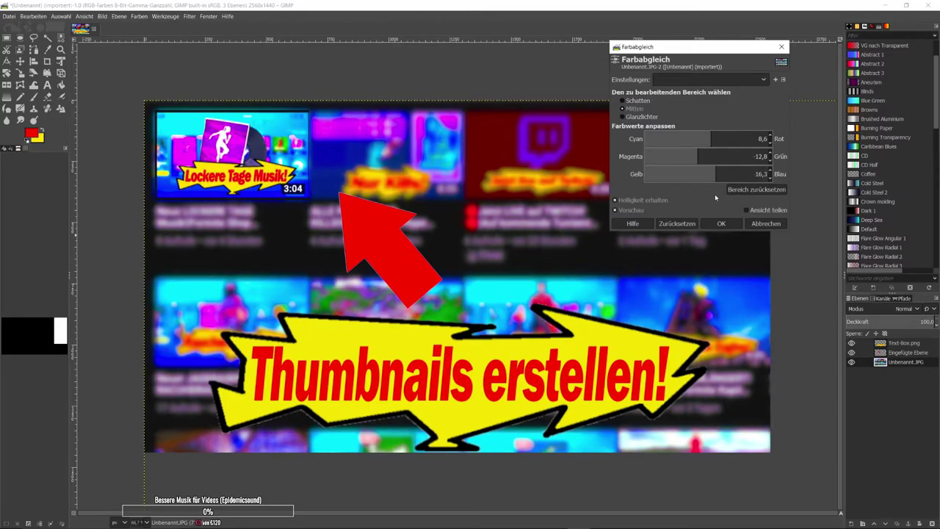
click(722, 226)
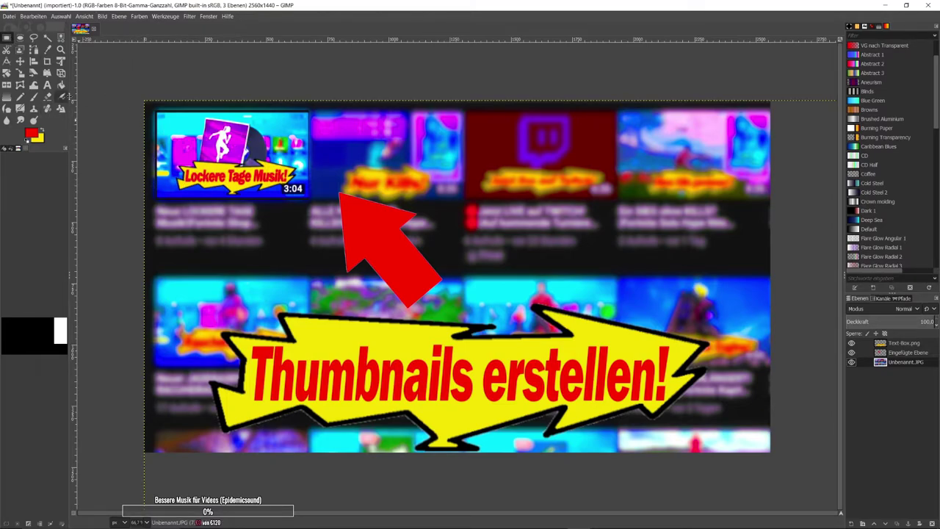
drag(155, 112, 308, 197)
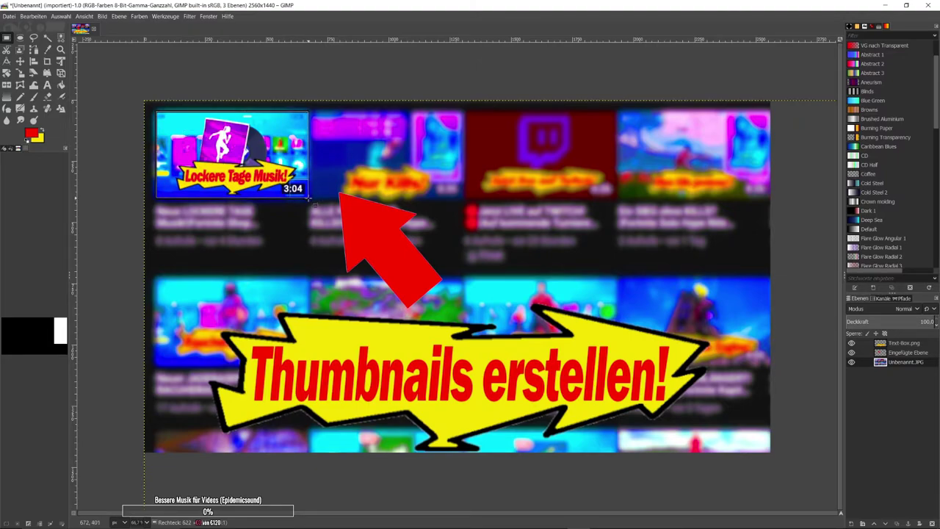
Step: Raise the selected thumbnail's saturation to just under 1.5
click(139, 16)
click(151, 69)
click(707, 96)
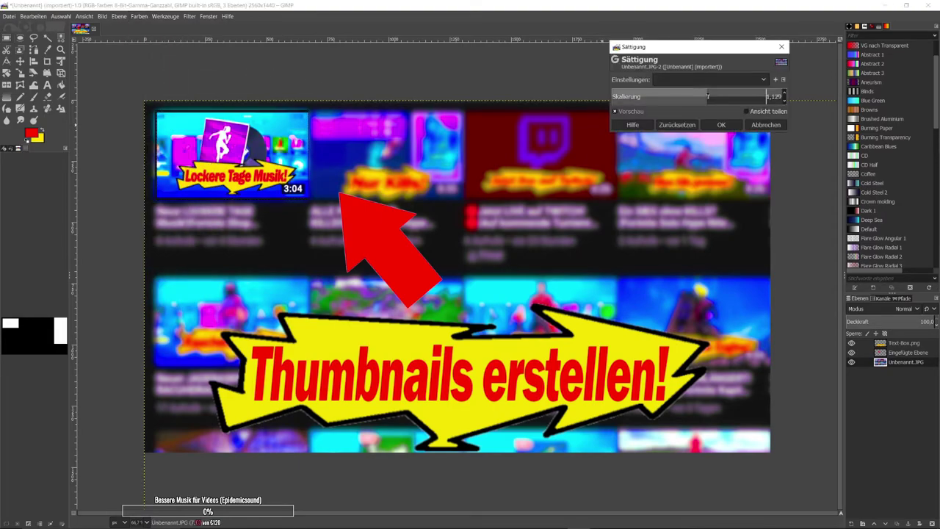
drag(738, 96, 743, 116)
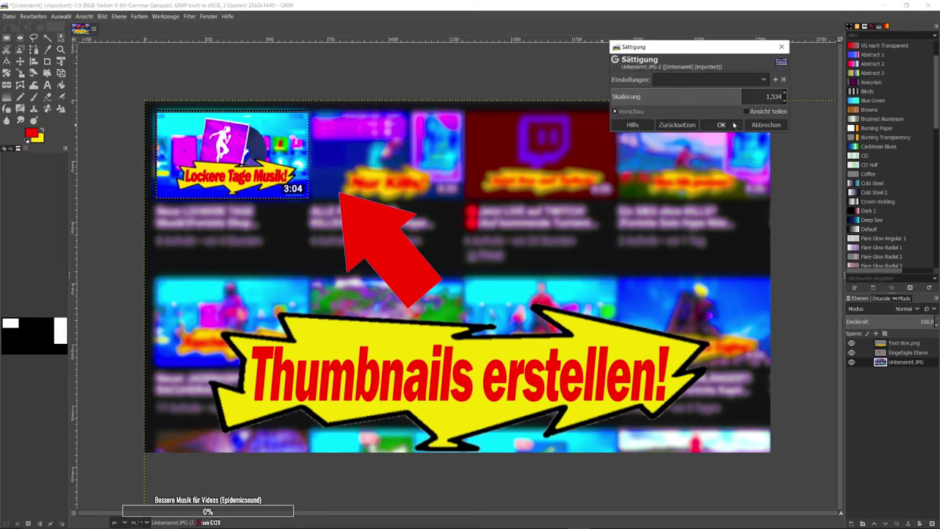
click(738, 96)
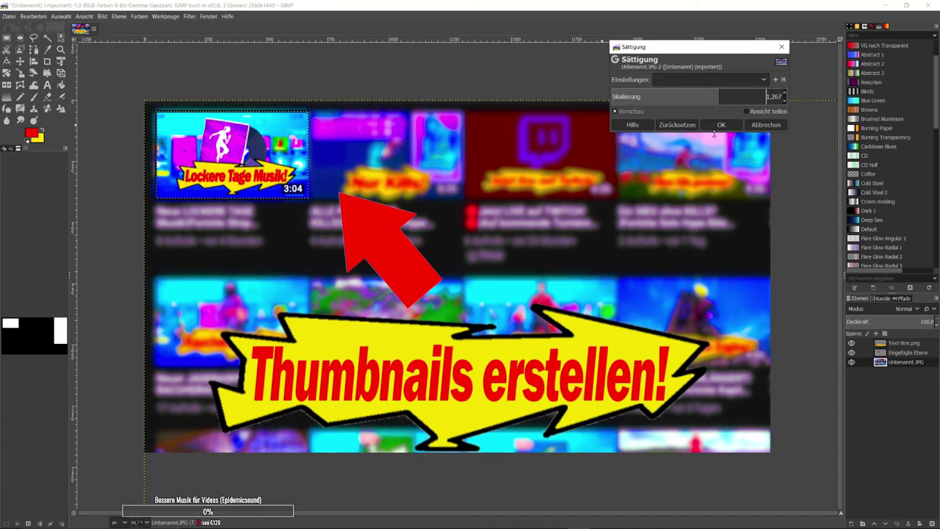
click(721, 125)
Step: Apply Shadows-Highlights twice, raising highlights to 63 and white balance to 0,333
click(139, 16)
click(169, 78)
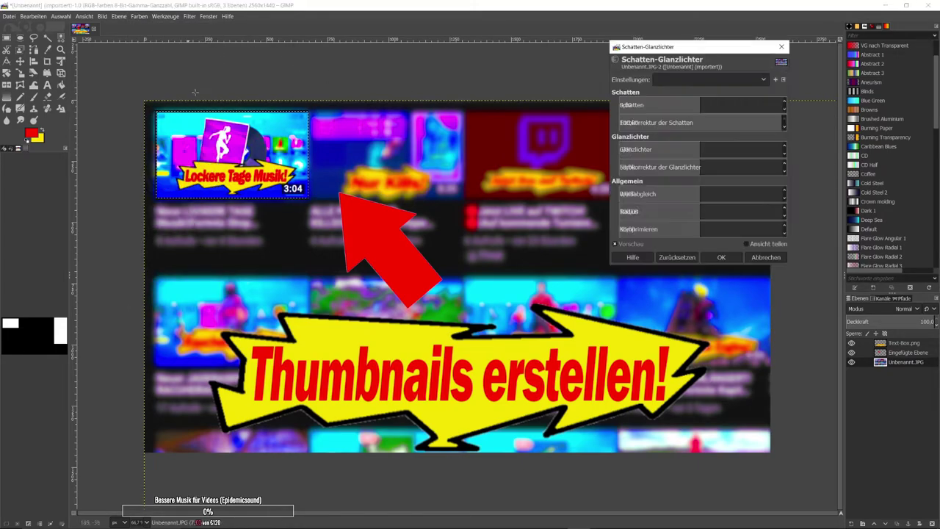
drag(702, 149, 761, 147)
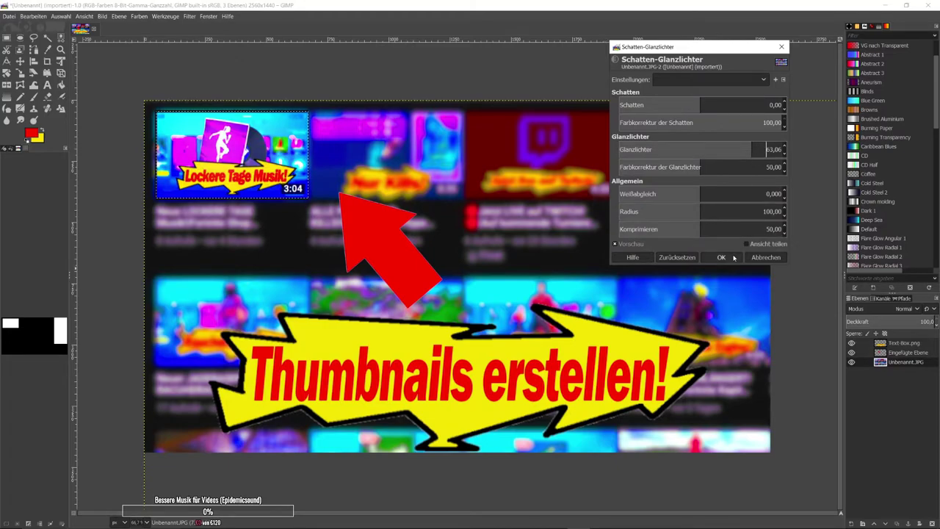
click(705, 254)
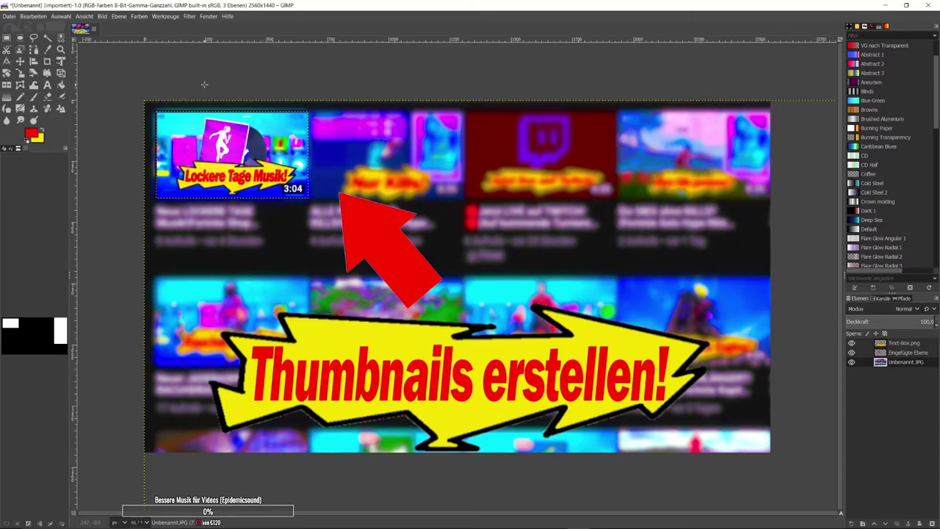
click(137, 19)
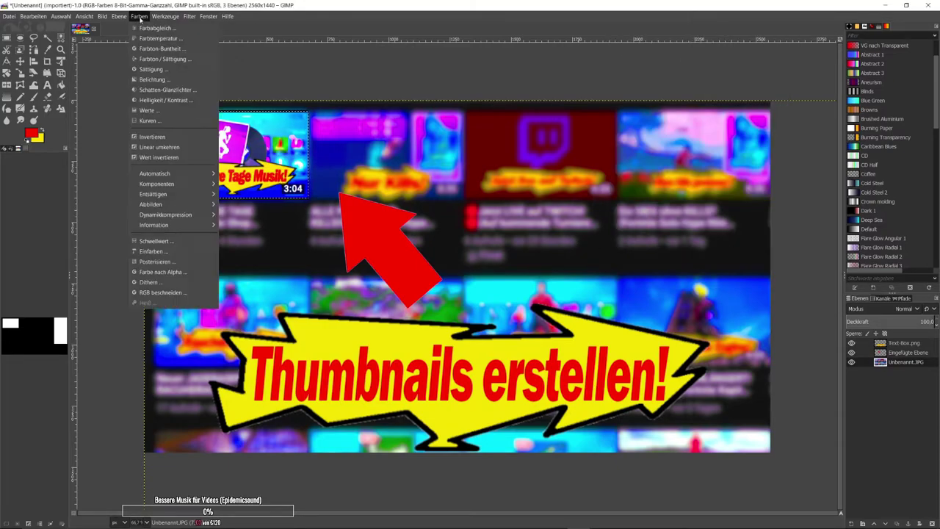
click(169, 88)
drag(720, 196, 764, 194)
click(721, 258)
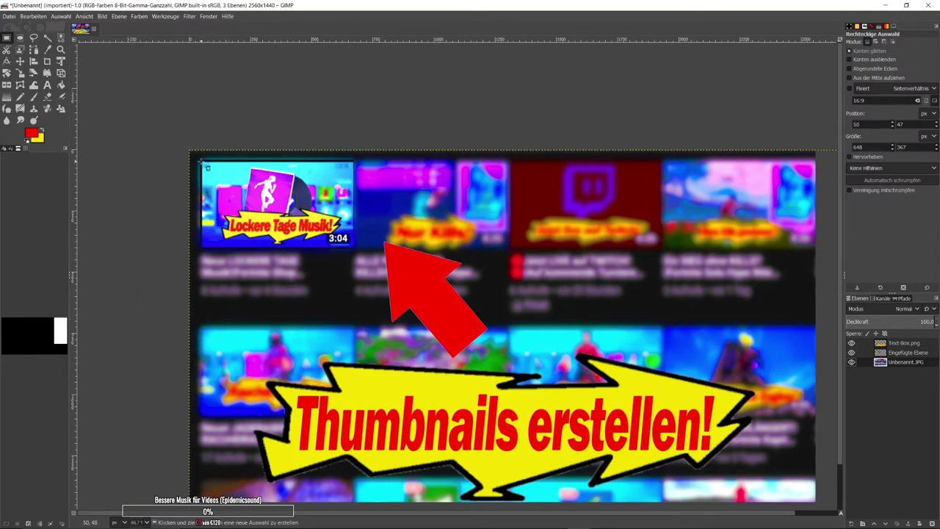
Step: Select the first thumbnail exactly and paste a copy of it as a new layer
drag(201, 162, 351, 248)
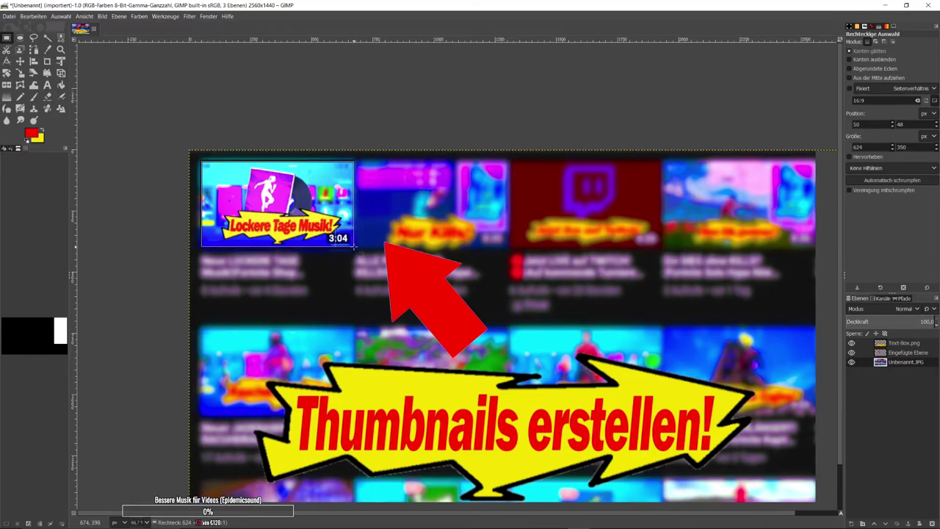
drag(353, 248, 355, 240)
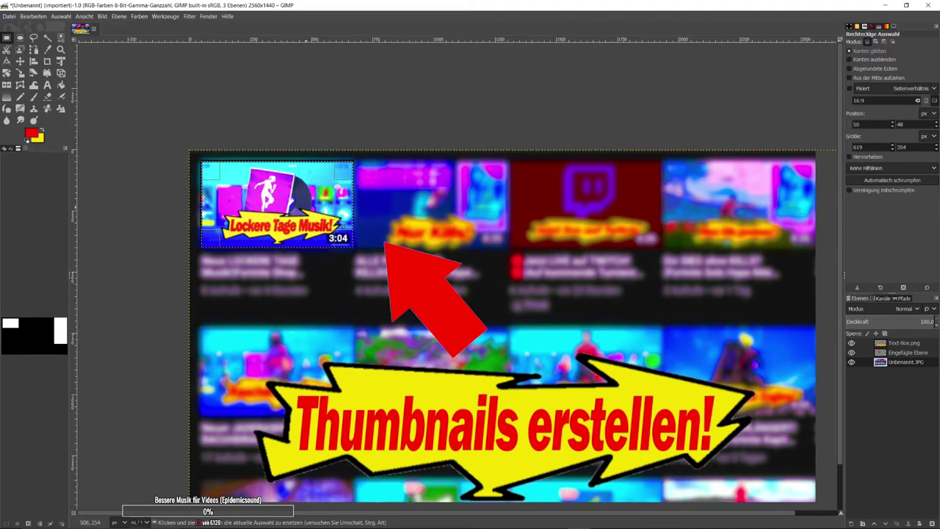
key(ctrl+c)
key(ctrl+v)
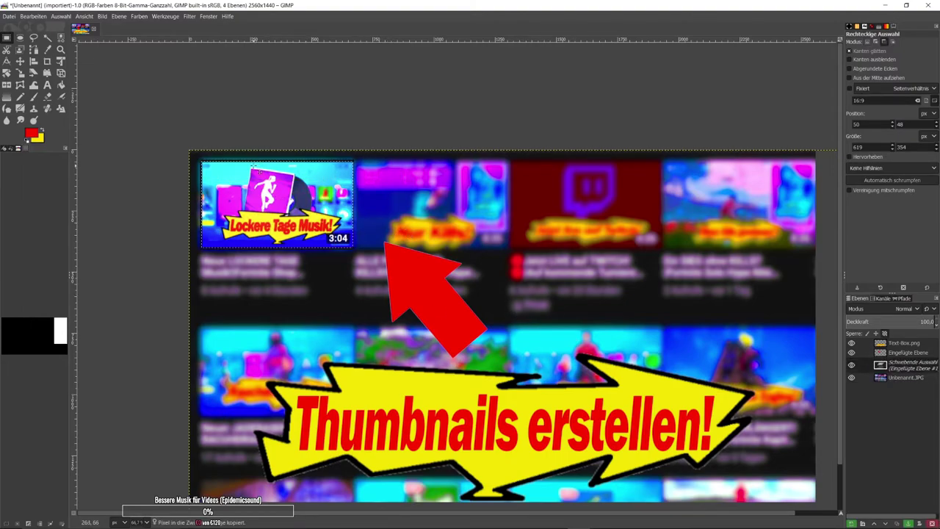
right_click(901, 367)
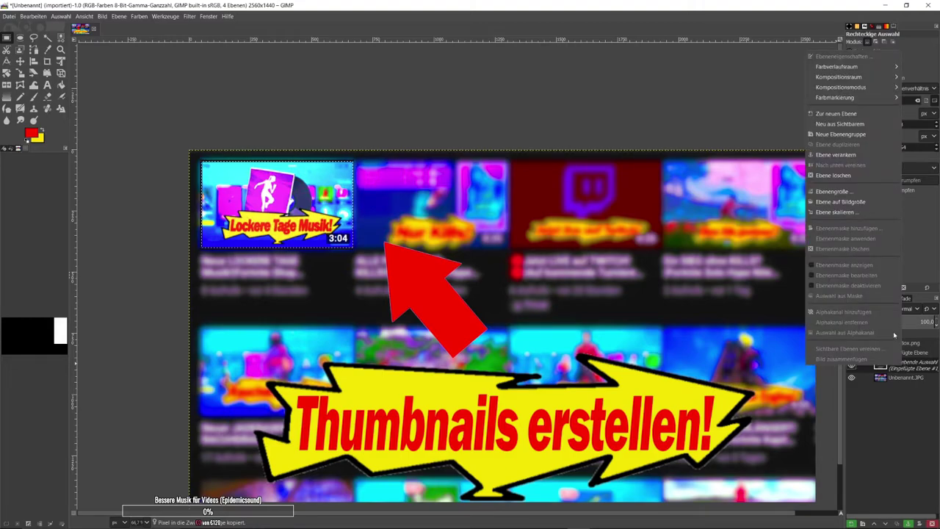
click(828, 115)
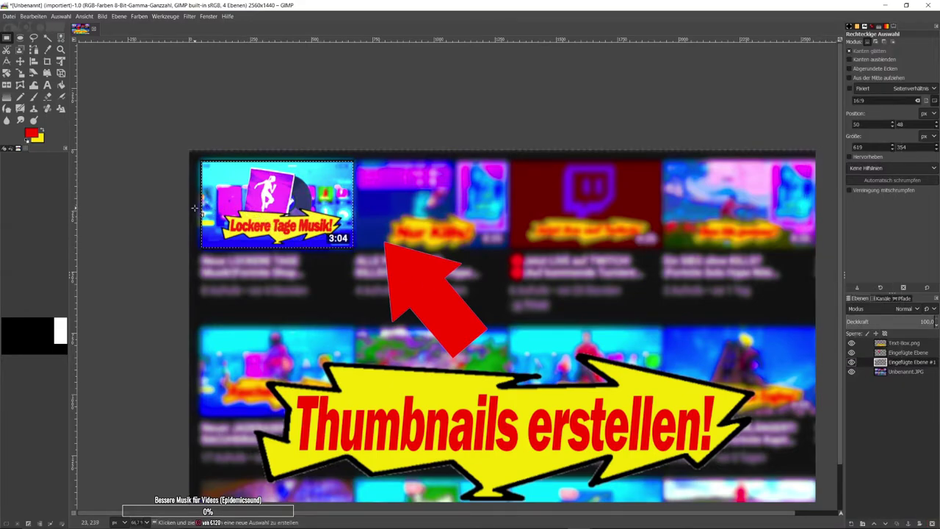
Step: Duplicate the thumbnail layer as 'Eingefügte Ebene #2' and begin scaling the lower copy
right_click(918, 365)
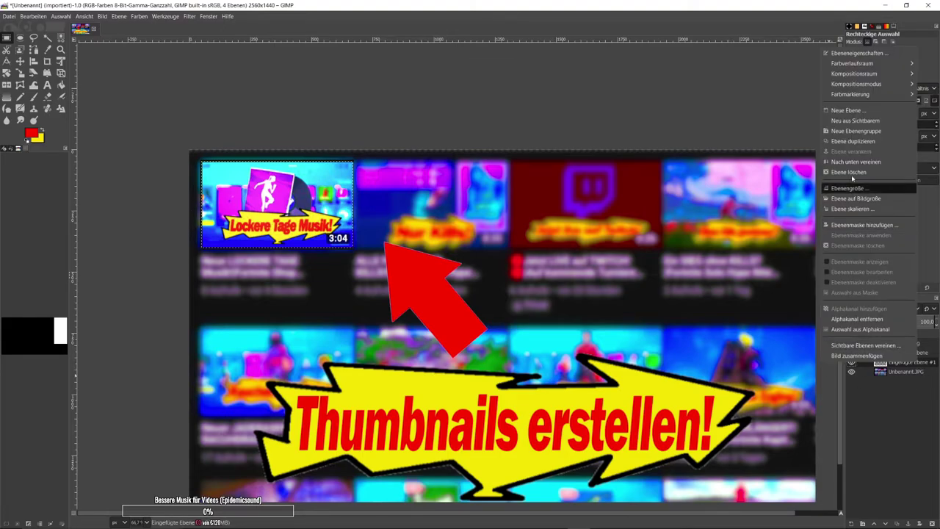
click(854, 145)
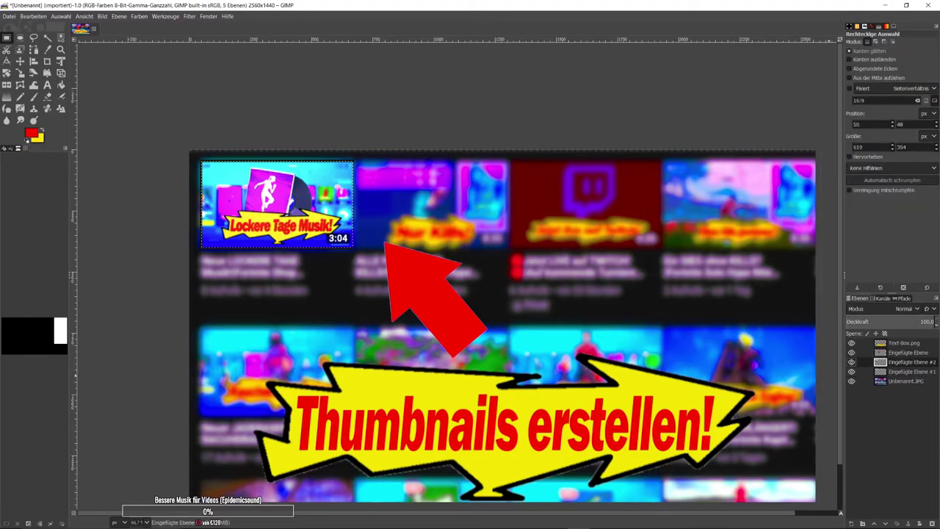
click(921, 374)
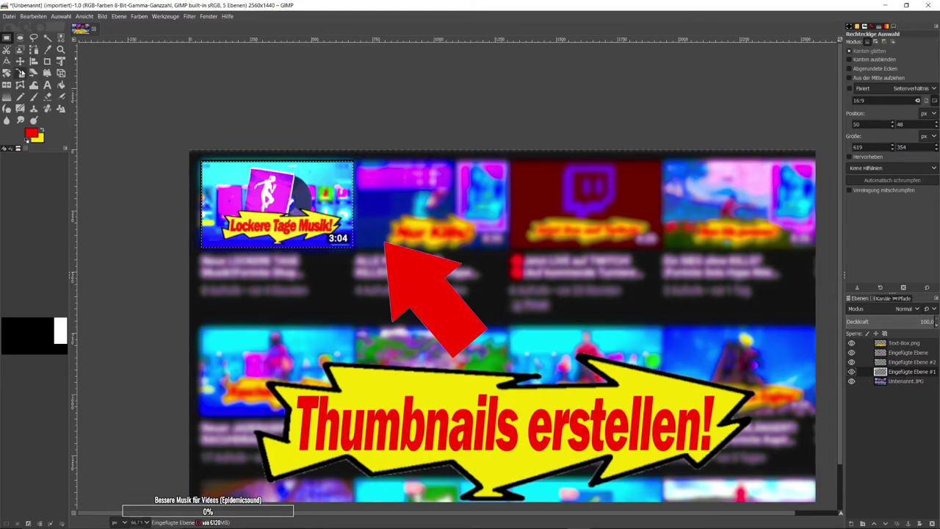
click(20, 73)
click(269, 214)
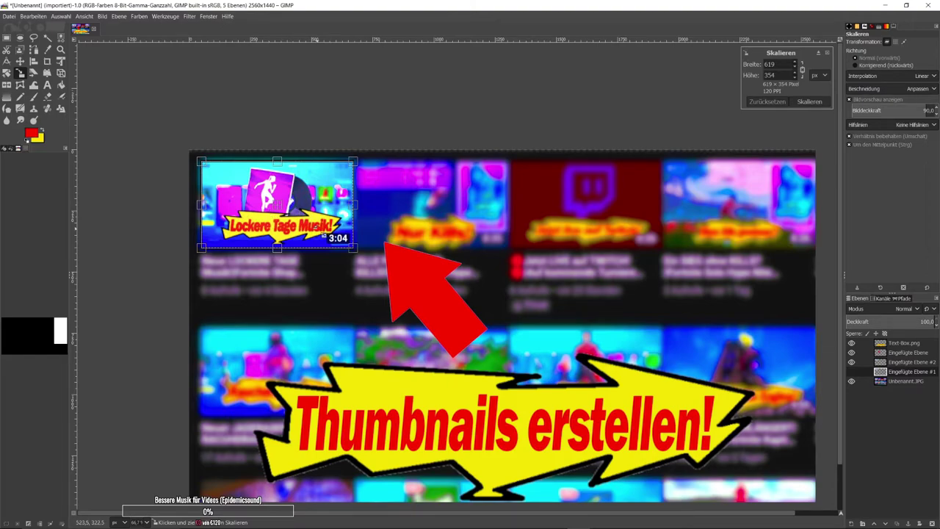
Step: Enlarge the lower thumbnail copy to 645×369
drag(276, 217, 326, 240)
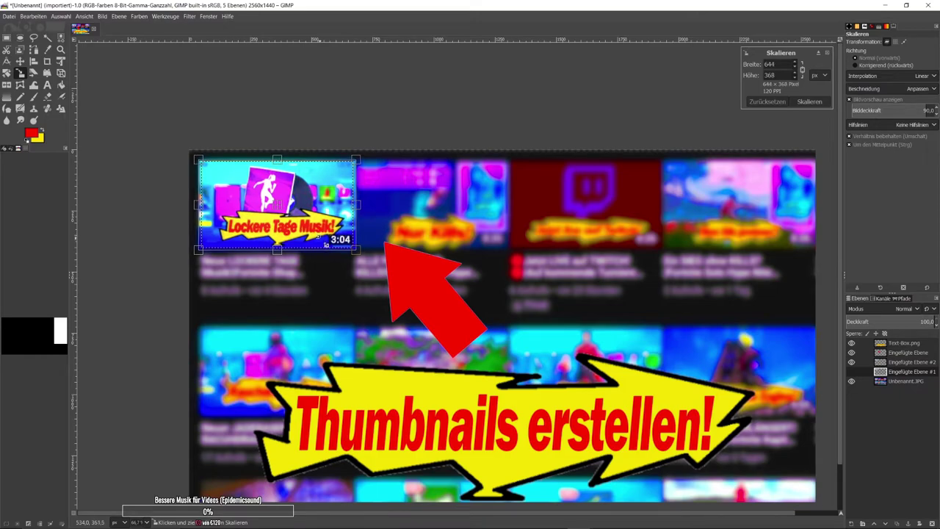
mouse_move(325, 239)
mouse_down()
mouse_move(329, 318)
mouse_move(293, 300)
mouse_up()
click(809, 101)
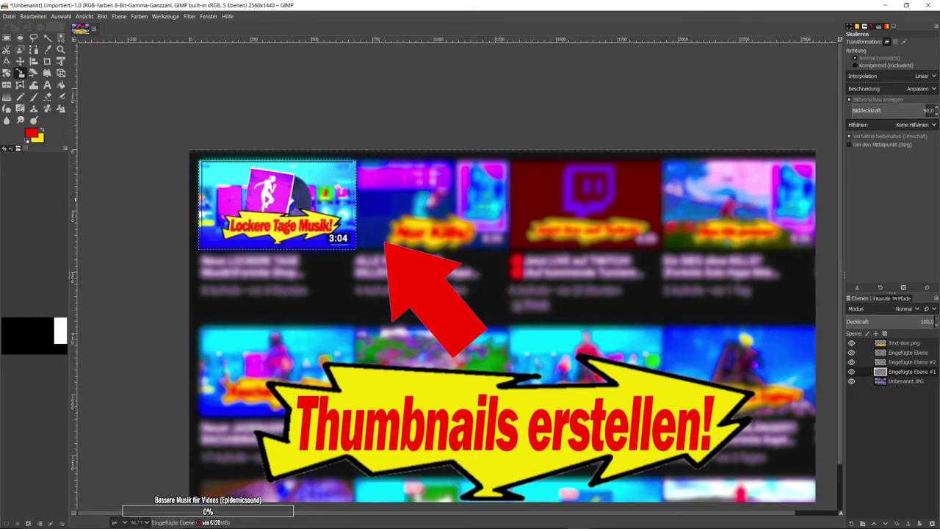
Step: Paint red with the Paintbrush along all four edges of the thumbnail
click(33, 97)
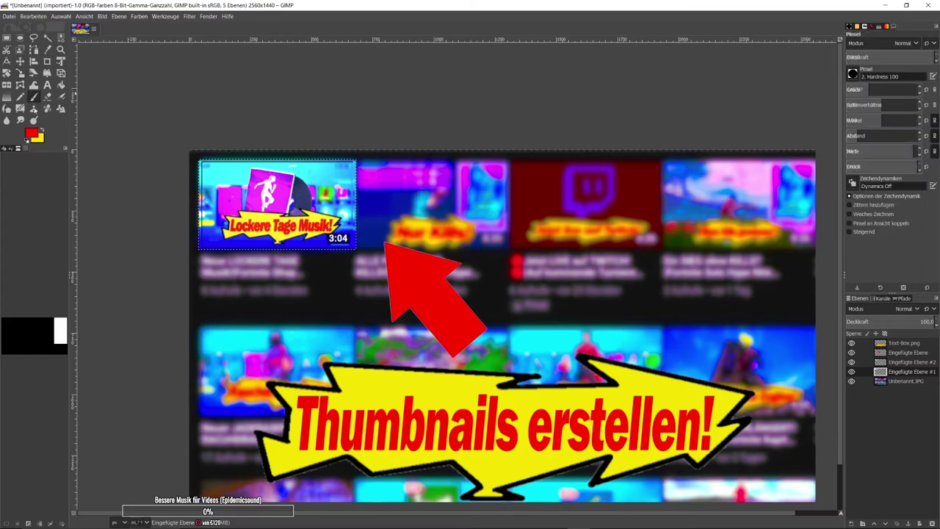
drag(199, 246, 199, 162)
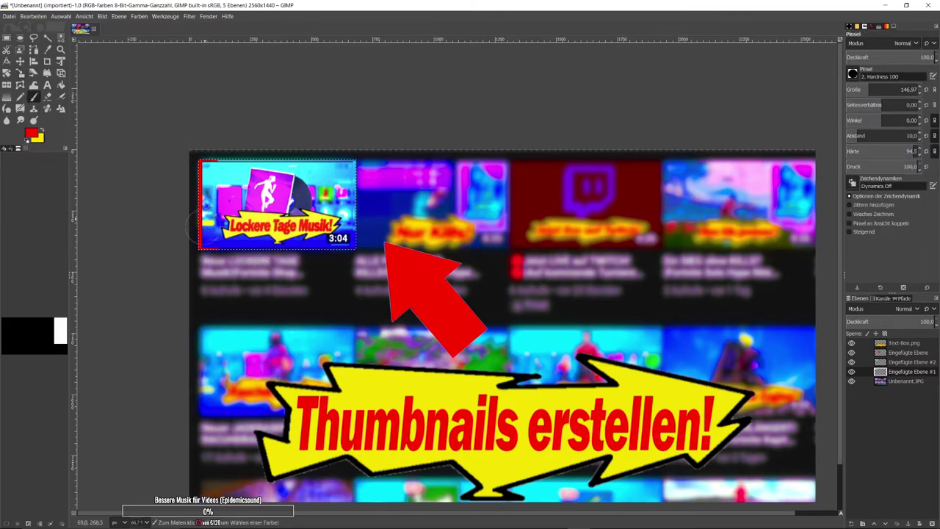
drag(350, 239, 200, 160)
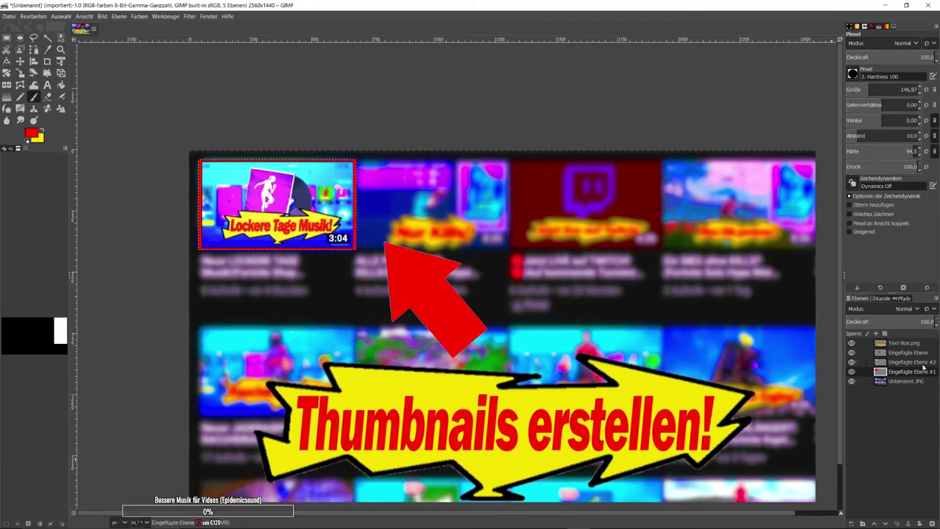
Step: Merge 'Eingefügte Ebene #2' and then 'Eingefügte Ebene #1' down, leaving three layers
right_click(923, 367)
click(874, 168)
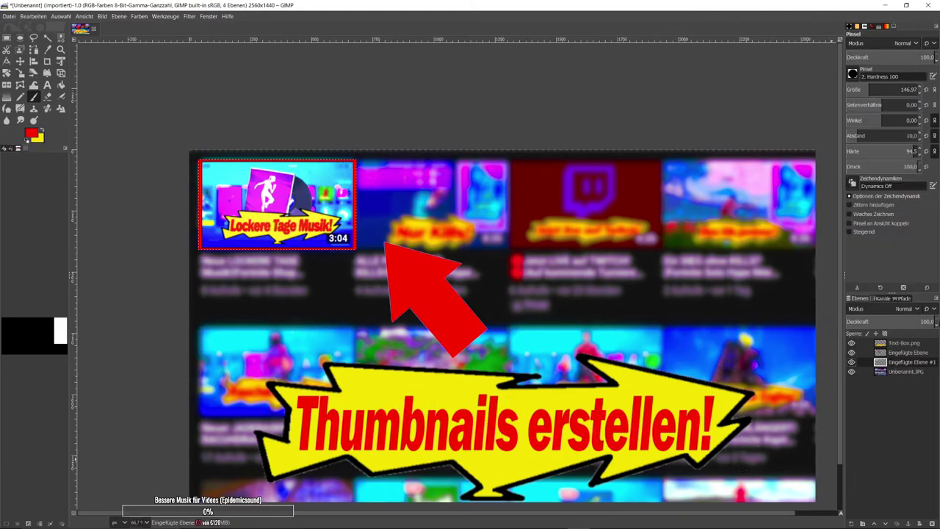
right_click(897, 362)
click(846, 161)
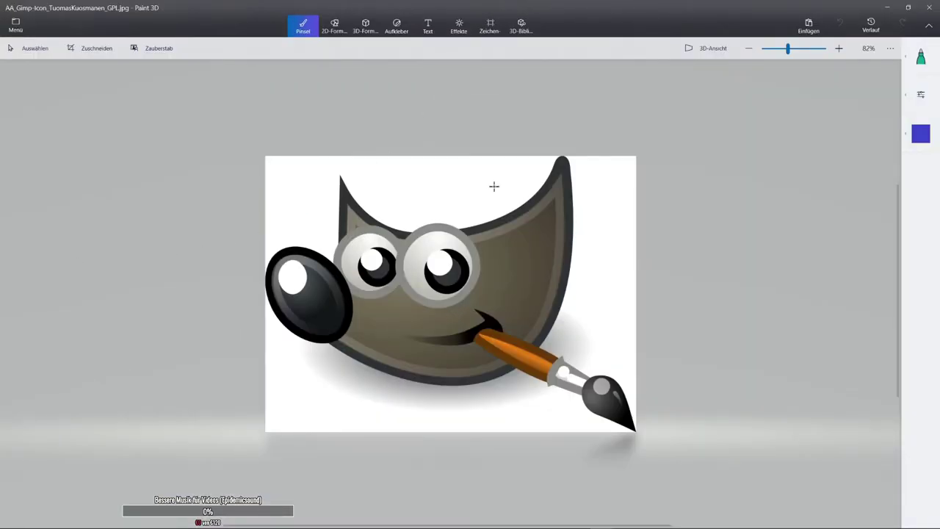
Step: Start Magic Select on the GIMP mascot image with the box covering the full picture
click(154, 48)
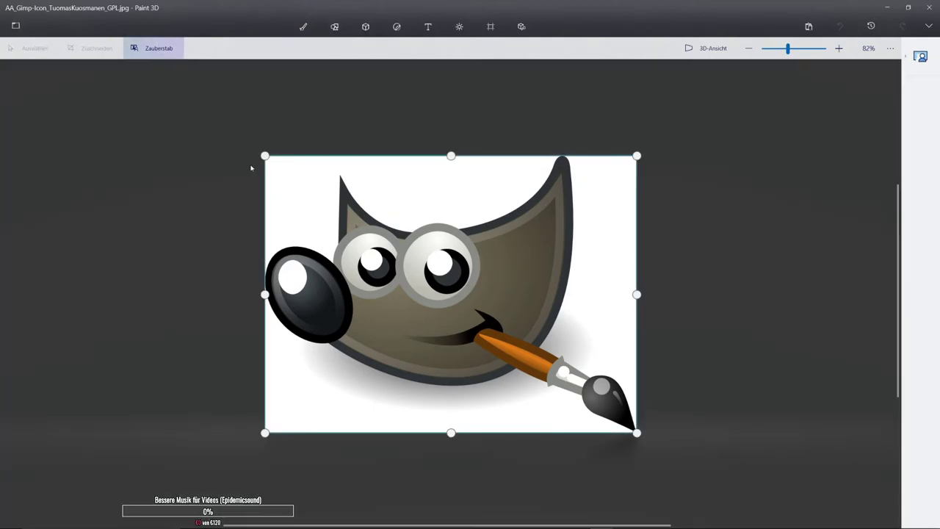
drag(451, 155, 459, 147)
drag(450, 432, 462, 393)
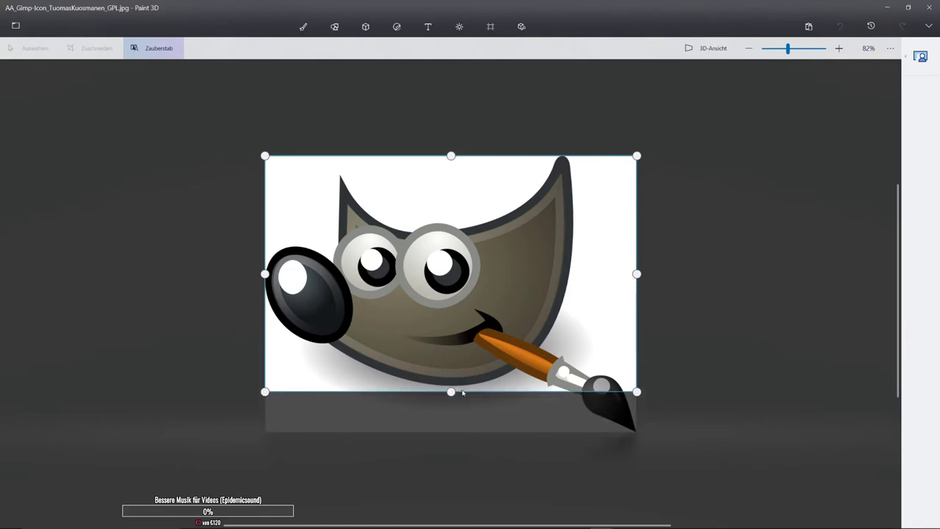
mouse_move(451, 155)
mouse_down()
mouse_move(444, 210)
mouse_move(450, 156)
mouse_up()
drag(451, 391, 451, 433)
click(920, 57)
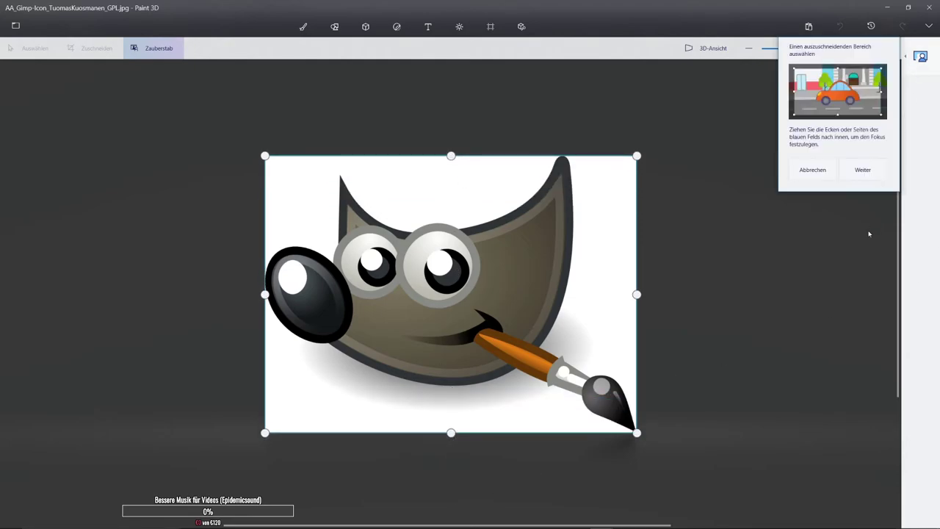
Step: Add the mascot's nose, mouth and brush tip to the cutout selection
click(862, 169)
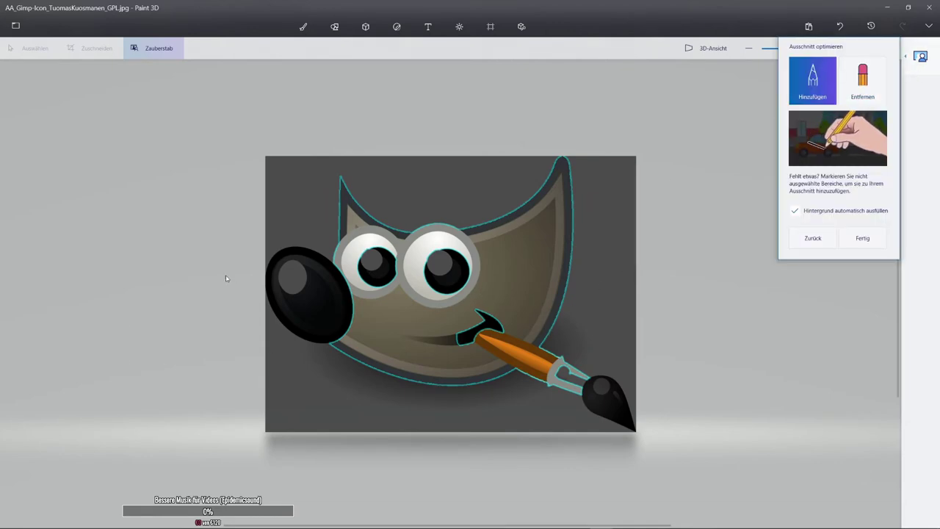
drag(316, 268, 294, 326)
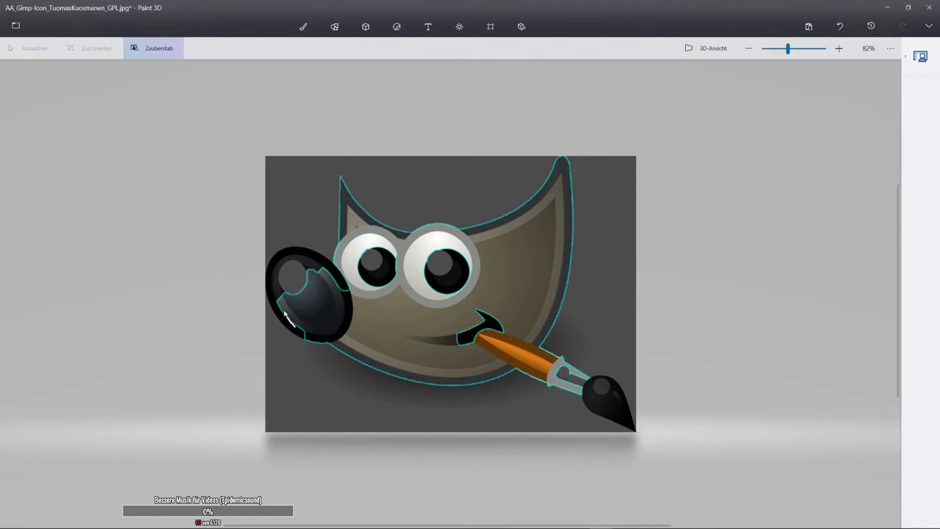
mouse_move(306, 270)
mouse_down()
mouse_move(278, 288)
mouse_move(273, 274)
mouse_move(268, 292)
mouse_up()
drag(473, 351, 514, 311)
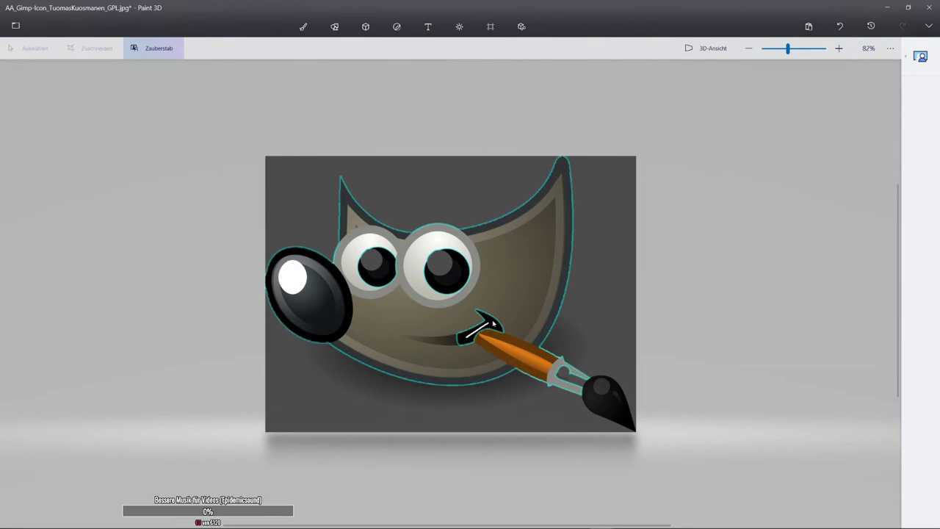
drag(560, 374, 608, 396)
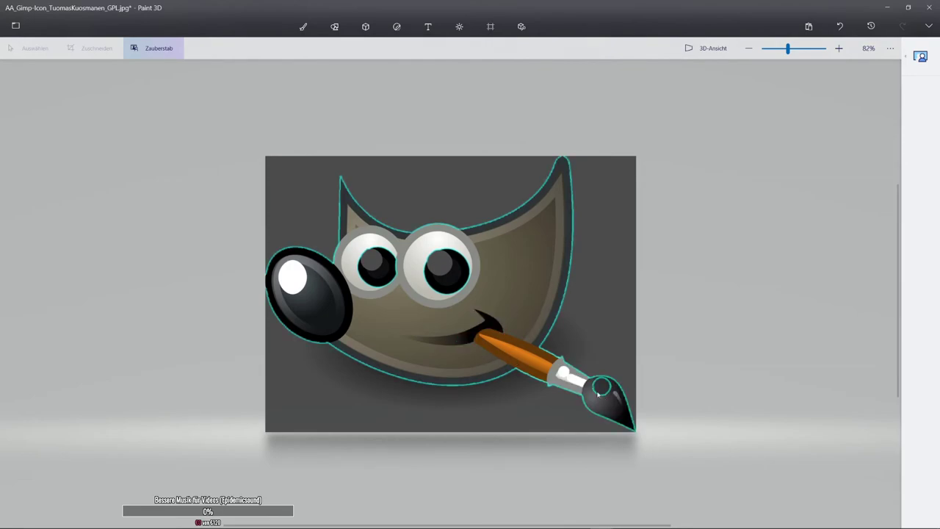
Step: Zoom in and add both eye pupils to the cutout selection
scroll(239, 294, up, 2)
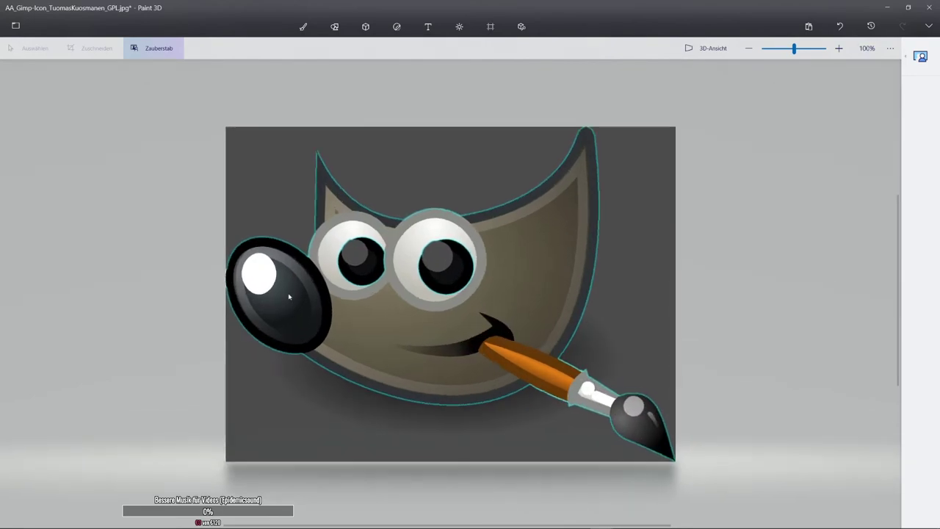
scroll(240, 294, up, 2)
scroll(228, 281, up, 5)
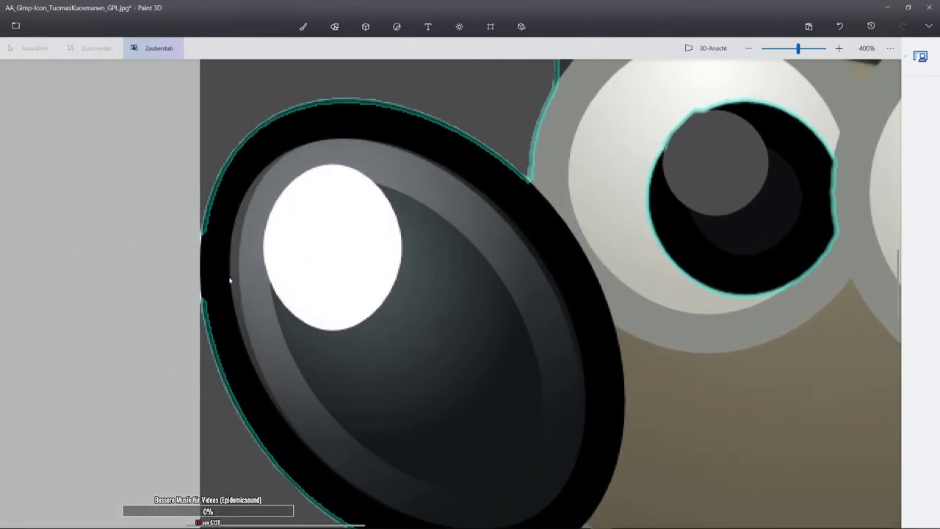
right_click(228, 281)
click(578, 251)
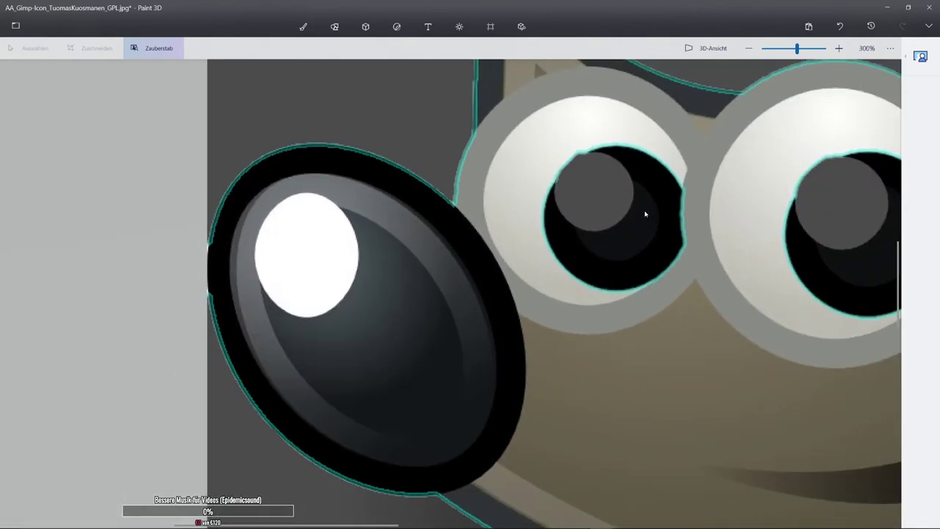
drag(644, 210, 705, 186)
drag(627, 153, 575, 191)
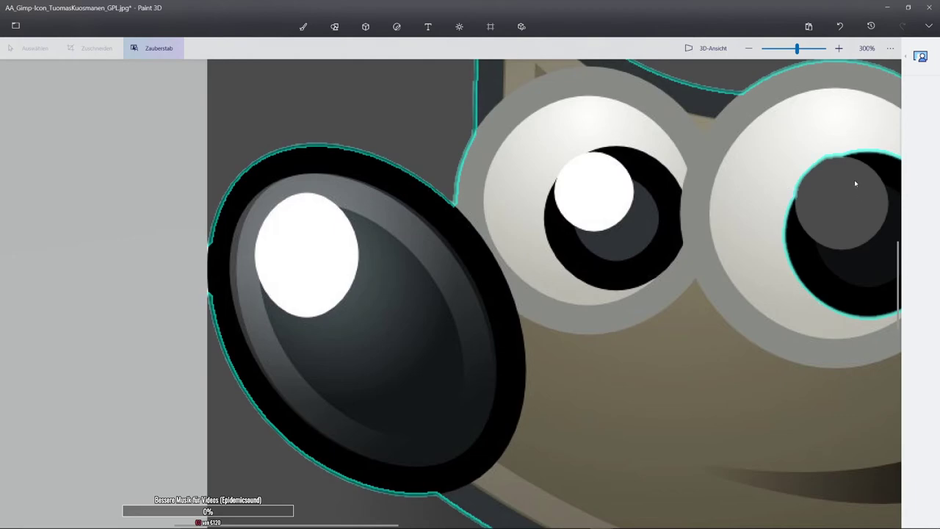
drag(856, 183, 803, 245)
scroll(709, 199, down, 4)
scroll(738, 189, down, 4)
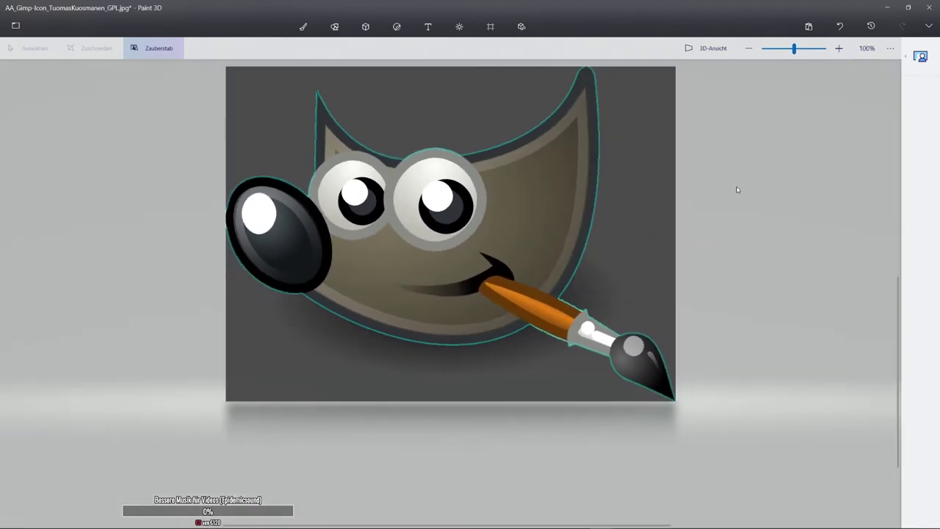
click(920, 58)
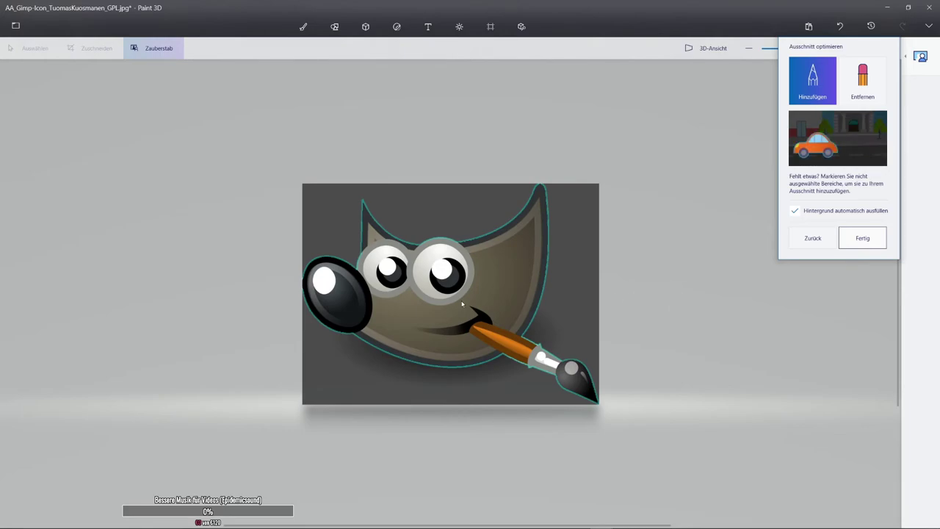
Step: Finish the Paint 3D cutout of the GIMP mascot and centre it on the canvas
click(862, 238)
mouse_move(417, 277)
mouse_down()
mouse_move(756, 123)
mouse_move(211, 238)
mouse_up()
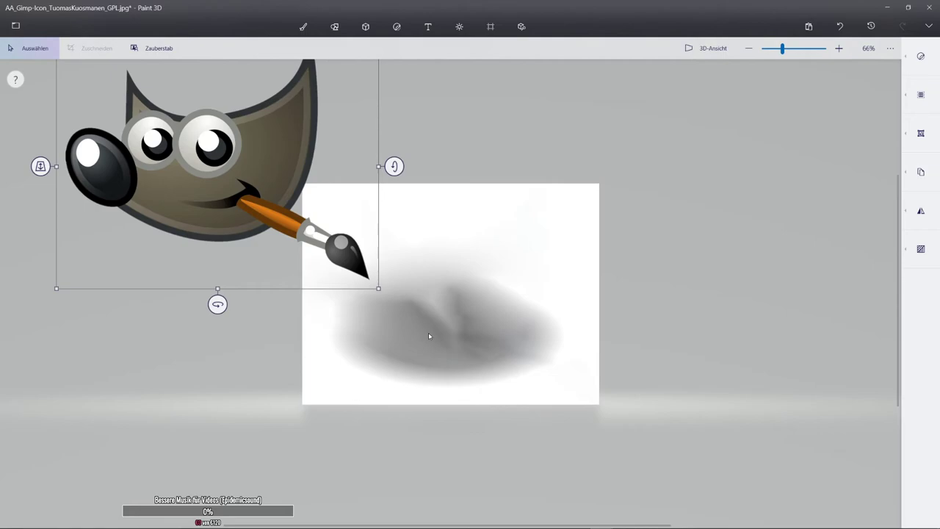
mouse_move(219, 198)
mouse_down()
mouse_move(370, 311)
mouse_move(496, 295)
mouse_up()
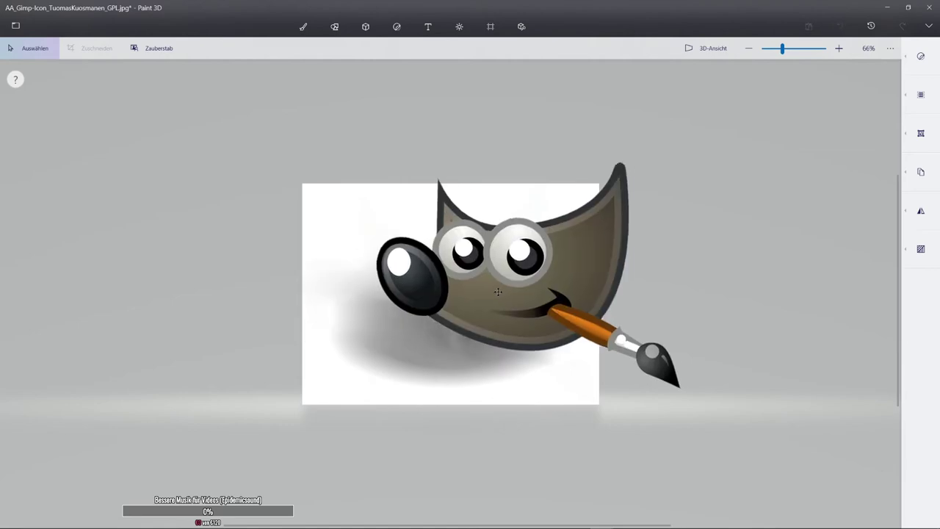
Step: Back in GIMP, paste the cut-out mascot into the thumbnail as its own new layer
key(alt+Tab)
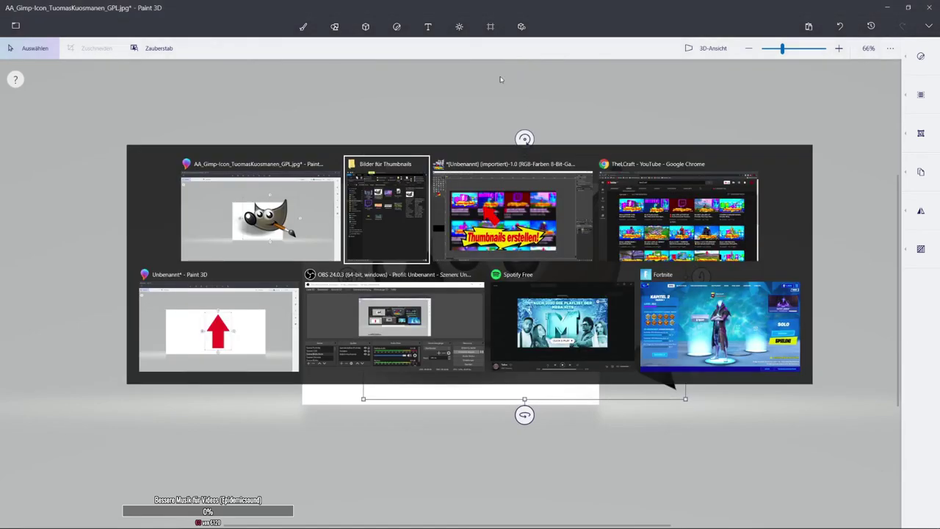
key(alt+Tab)
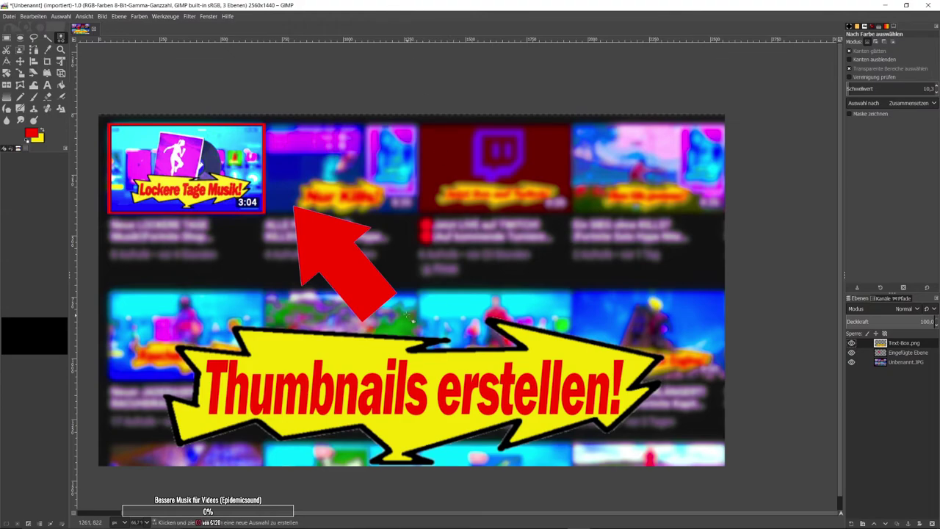
key(ctrl+v)
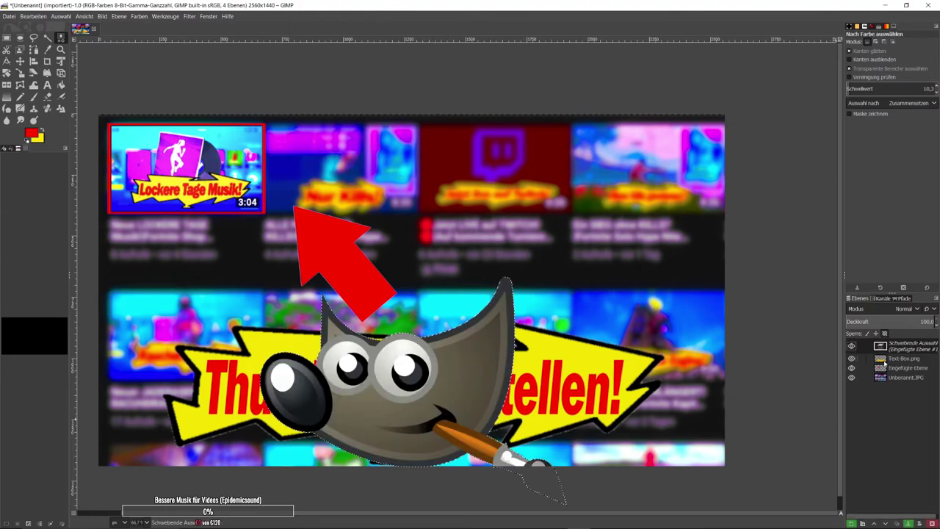
right_click(852, 344)
click(841, 92)
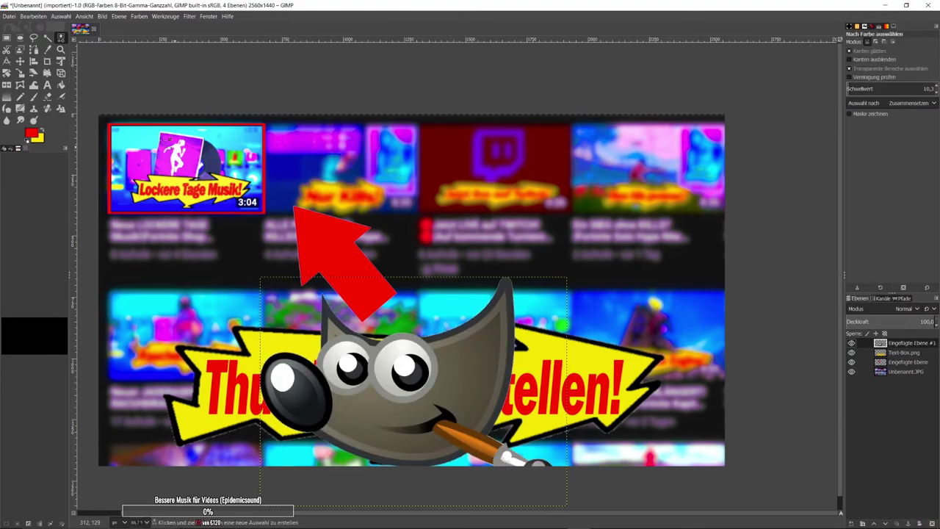
click(21, 73)
Step: Scale the mascot layer down to 973×725 and position it at the thumbnail's upper right
click(414, 396)
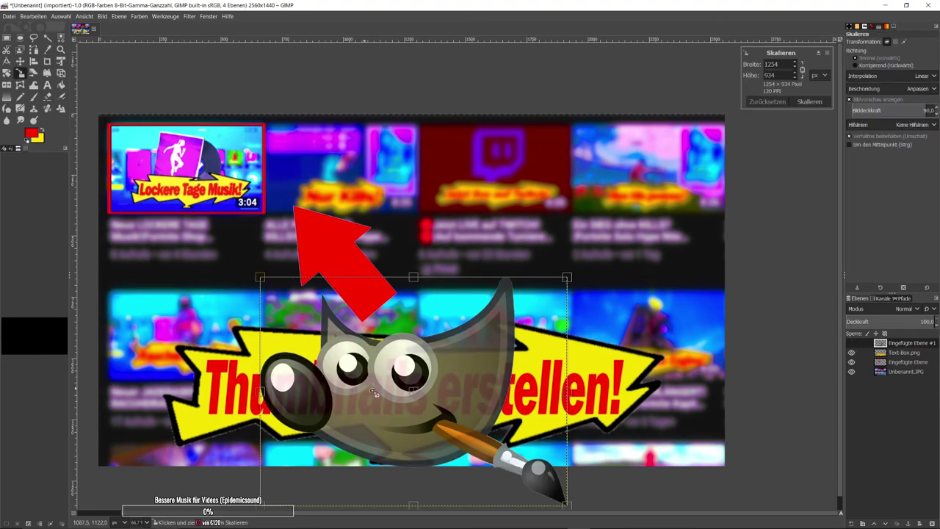
drag(417, 395, 566, 245)
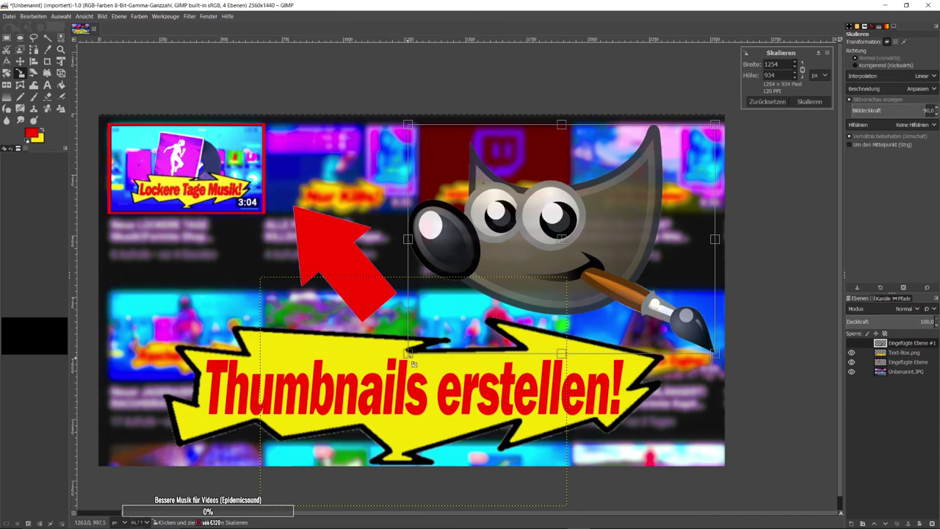
drag(408, 353, 477, 304)
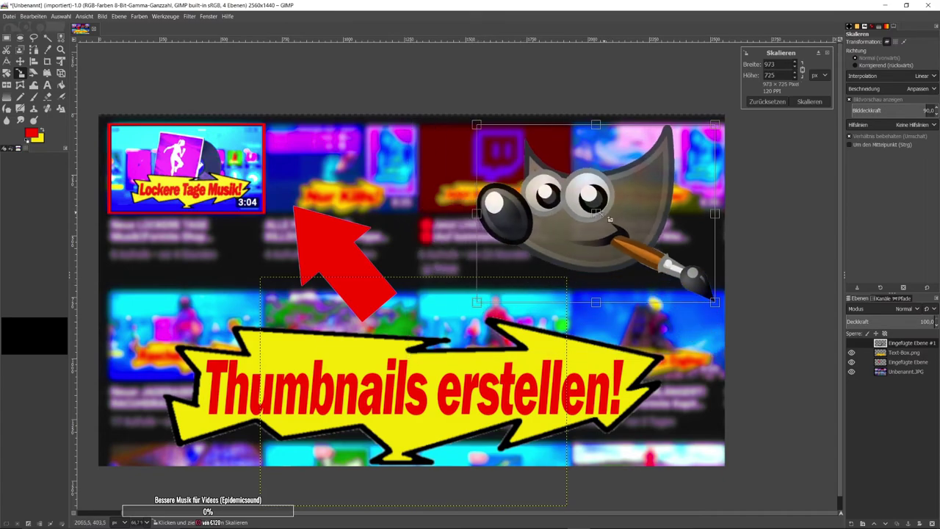
drag(605, 219, 607, 220)
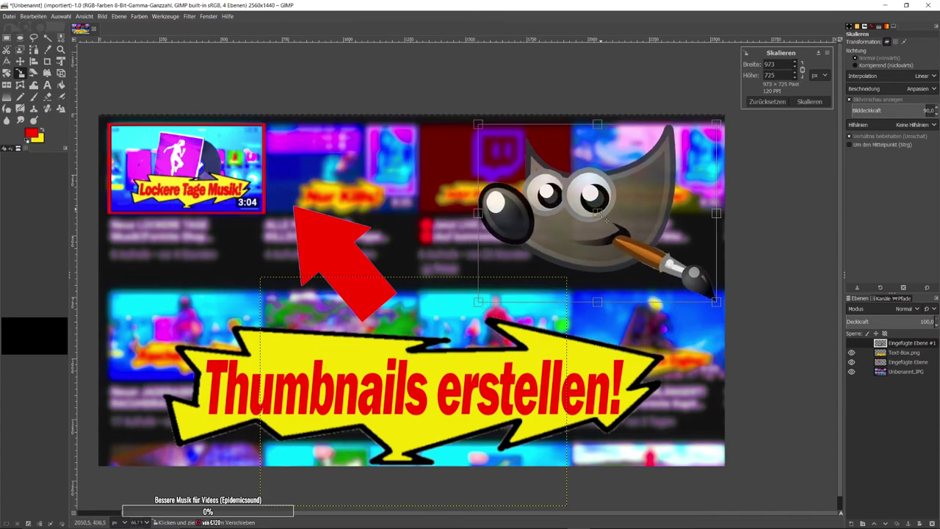
click(809, 101)
Step: Raise the mascot layer's saturation to 1.733
click(139, 16)
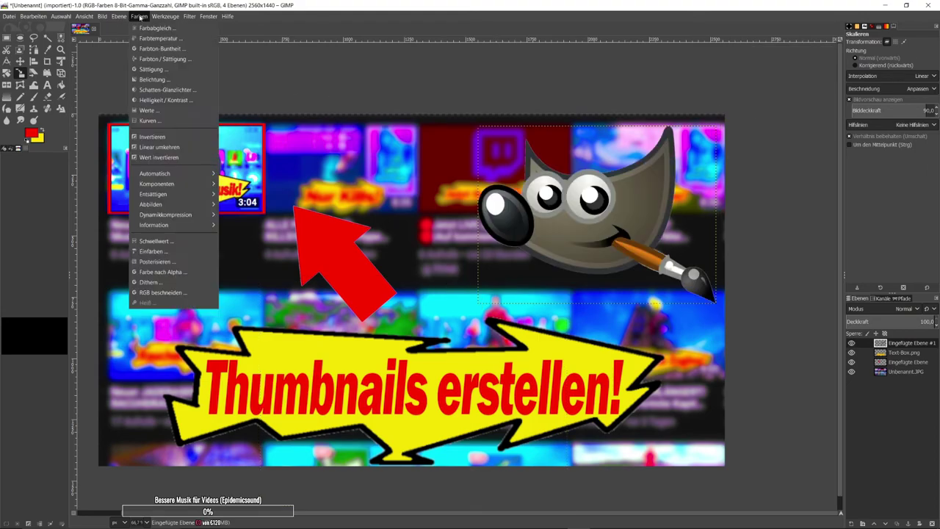
click(159, 70)
drag(727, 98, 760, 94)
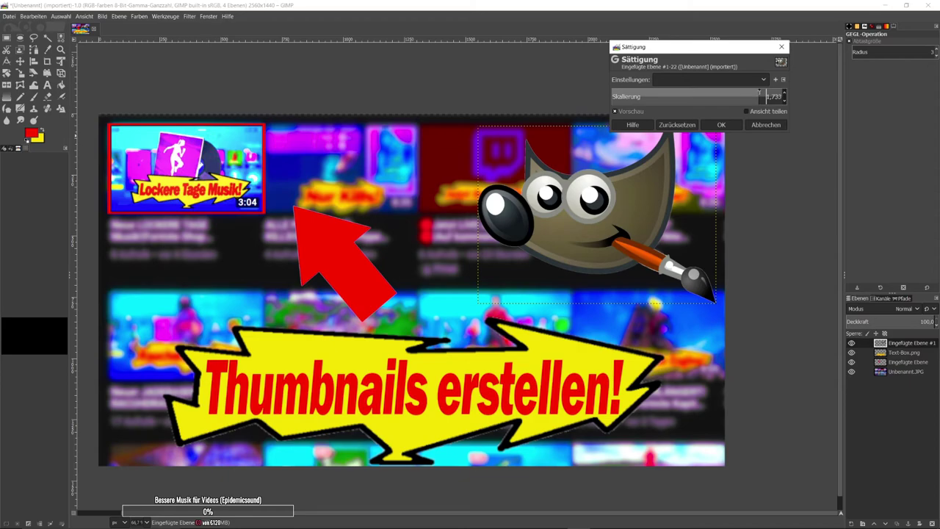
click(721, 124)
Step: Increase the mascot layer's contrast by 14 with Brightness-Contrast
click(138, 16)
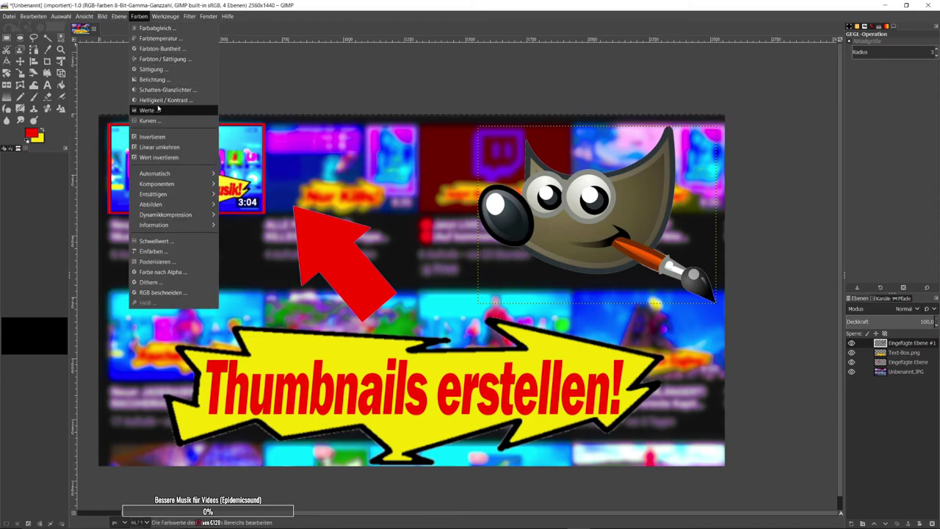
click(159, 109)
drag(410, 99, 390, 98)
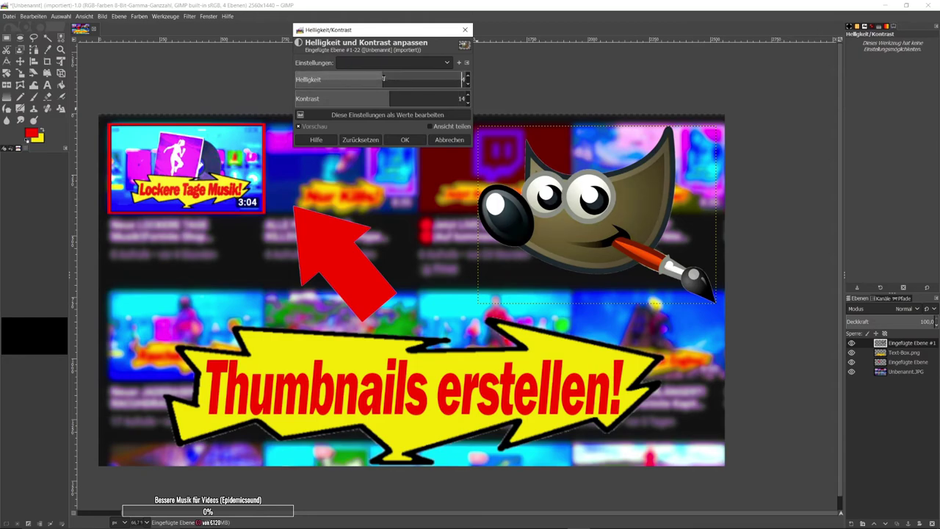
click(405, 140)
Step: Shift the mascot layer's yellow–blue colour balance to 8.0
click(138, 16)
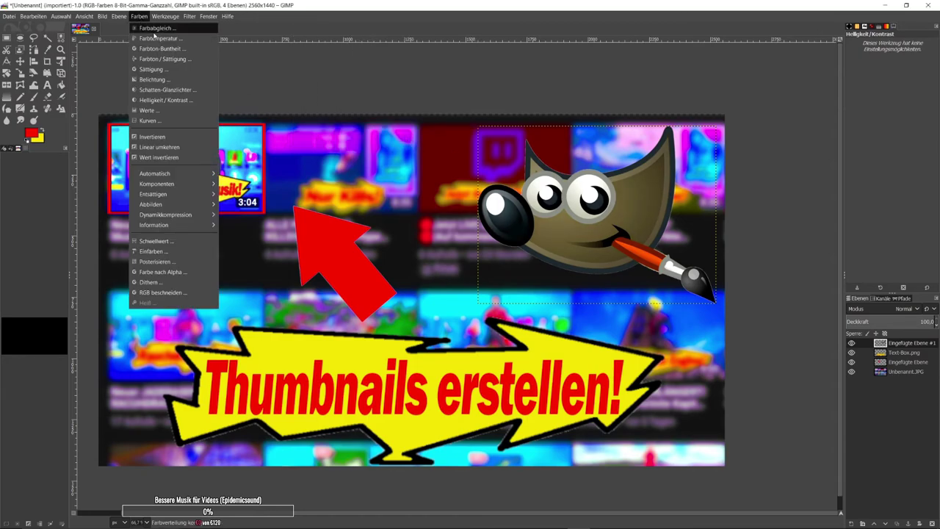
click(158, 31)
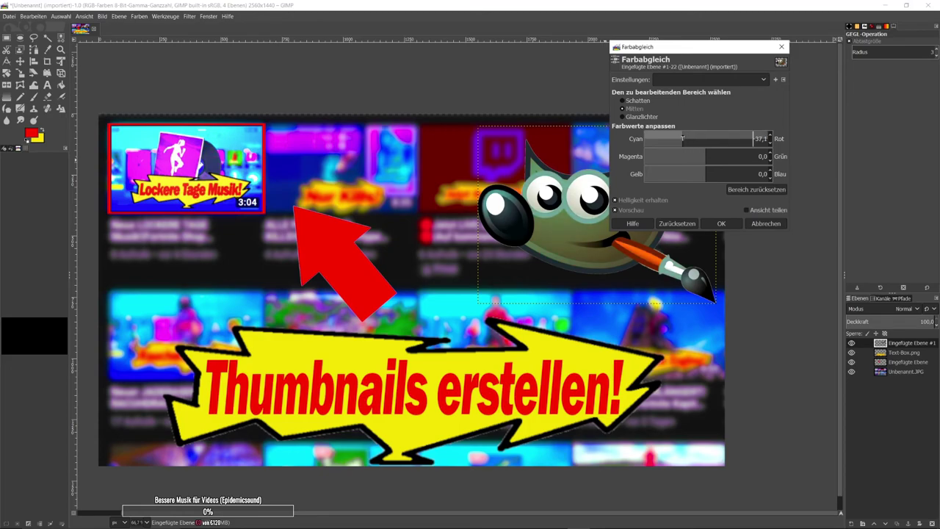
click(711, 170)
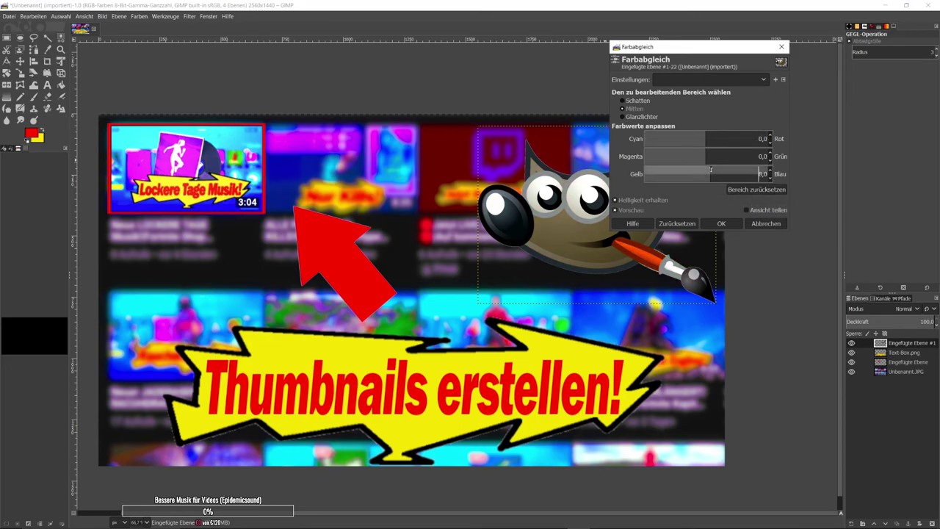
click(722, 224)
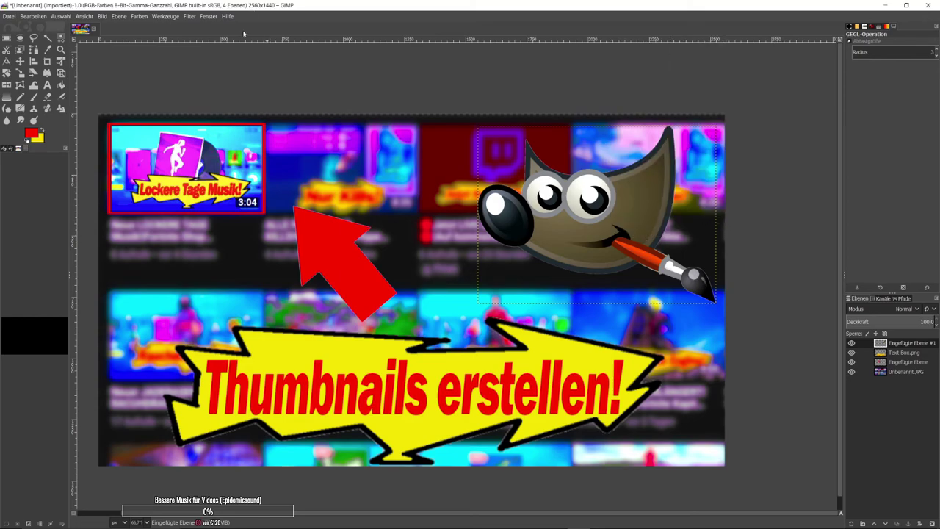
key(ctrl+shift+f)
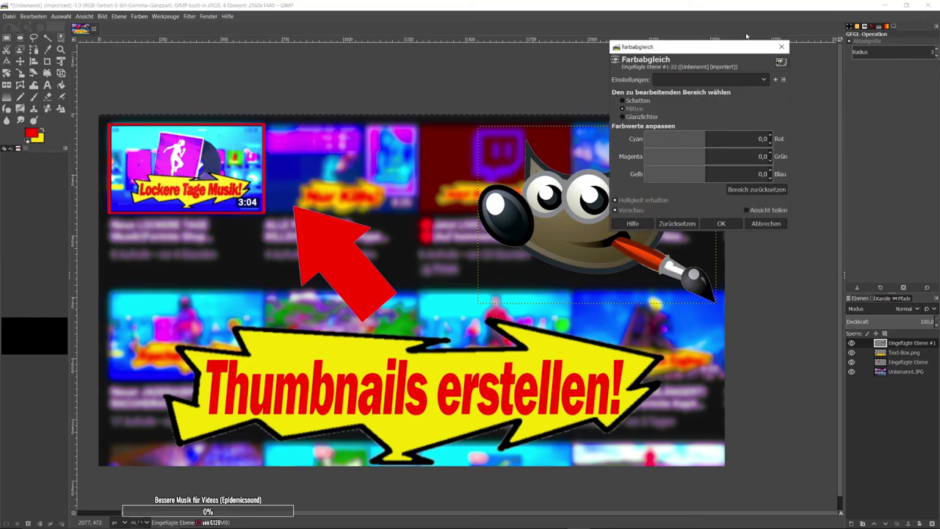
Step: Shrink the mascot layer further to 911×679
click(781, 46)
key(shift+s)
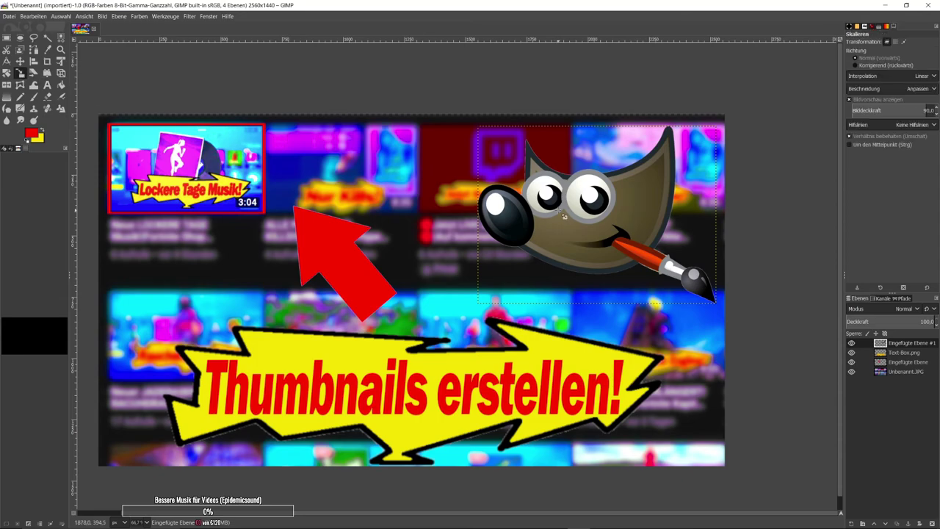
click(565, 216)
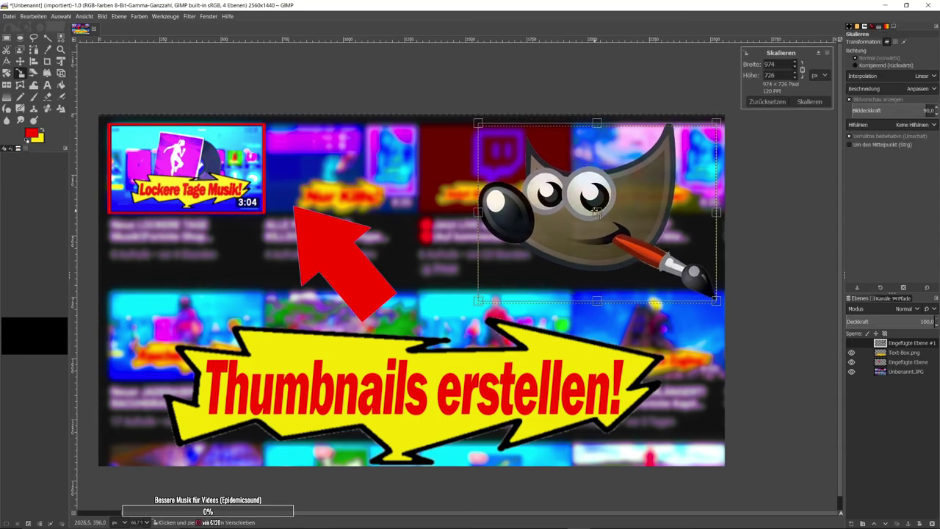
drag(596, 211, 567, 233)
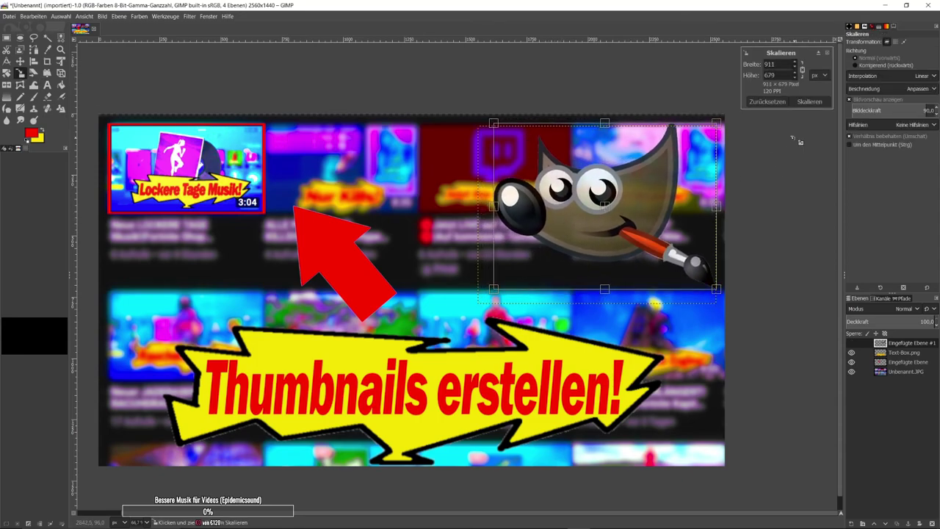
click(808, 101)
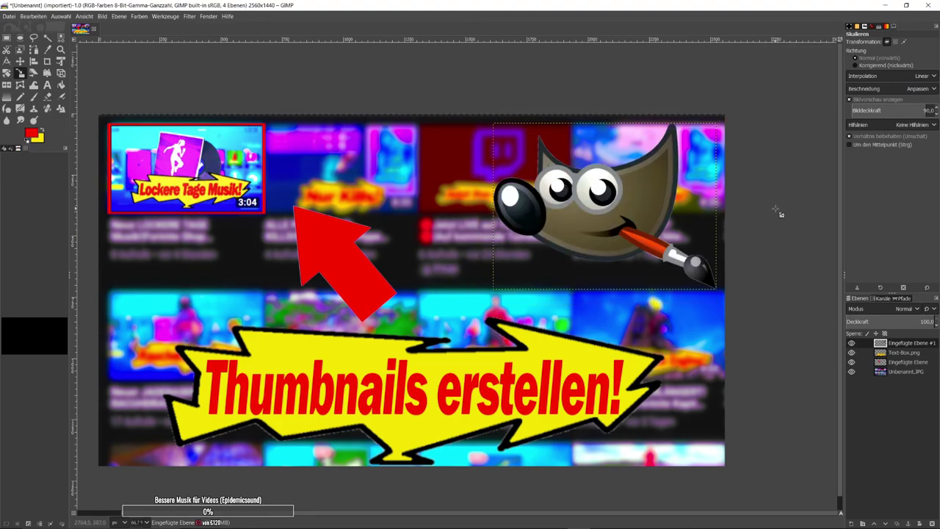
Step: Enlarge the Unbenannt.JPG background screenshot layer to 3238×1823
click(898, 371)
drag(412, 236, 430, 252)
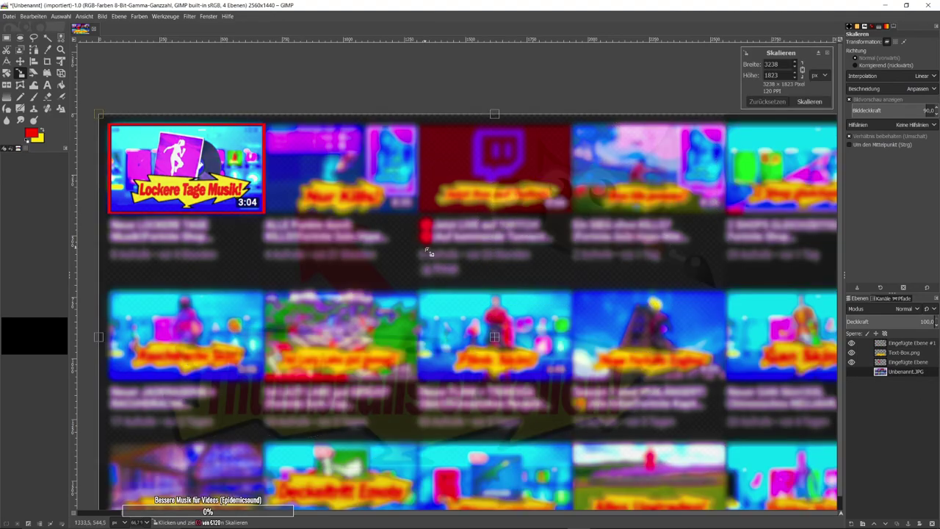
drag(495, 338, 494, 335)
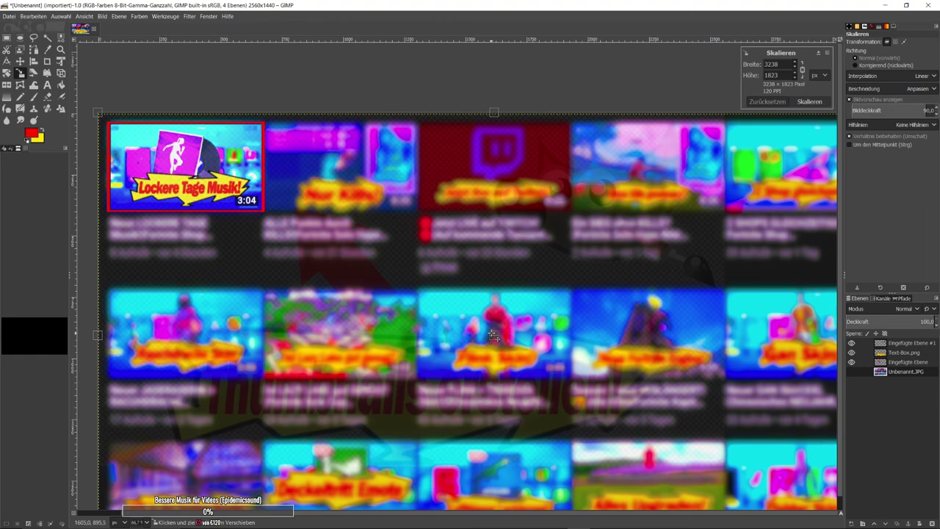
click(808, 102)
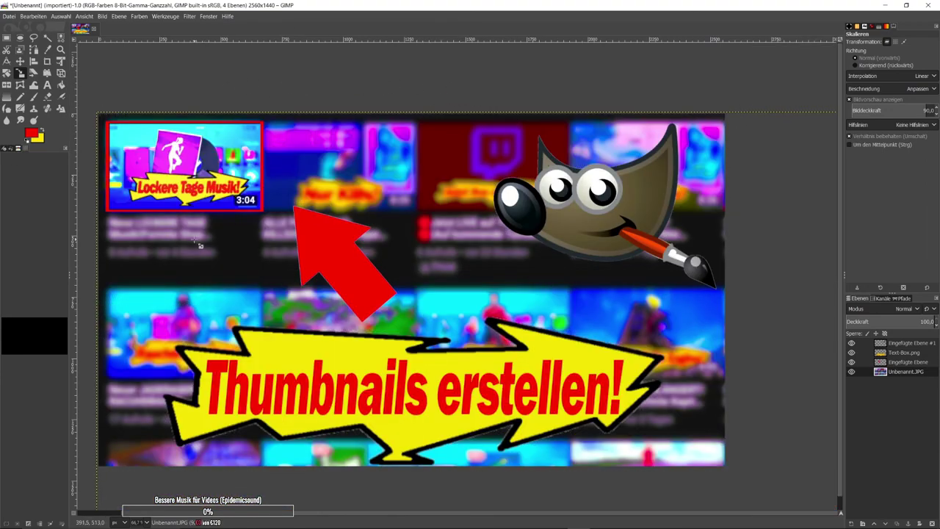